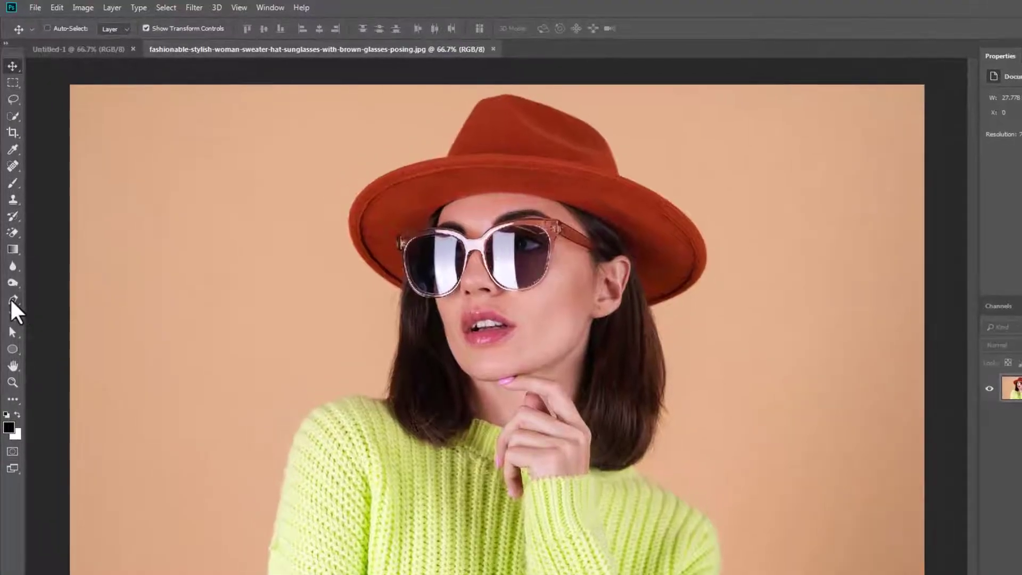
Select the Pen tool and set its drawing mode to Path.
click(13, 299)
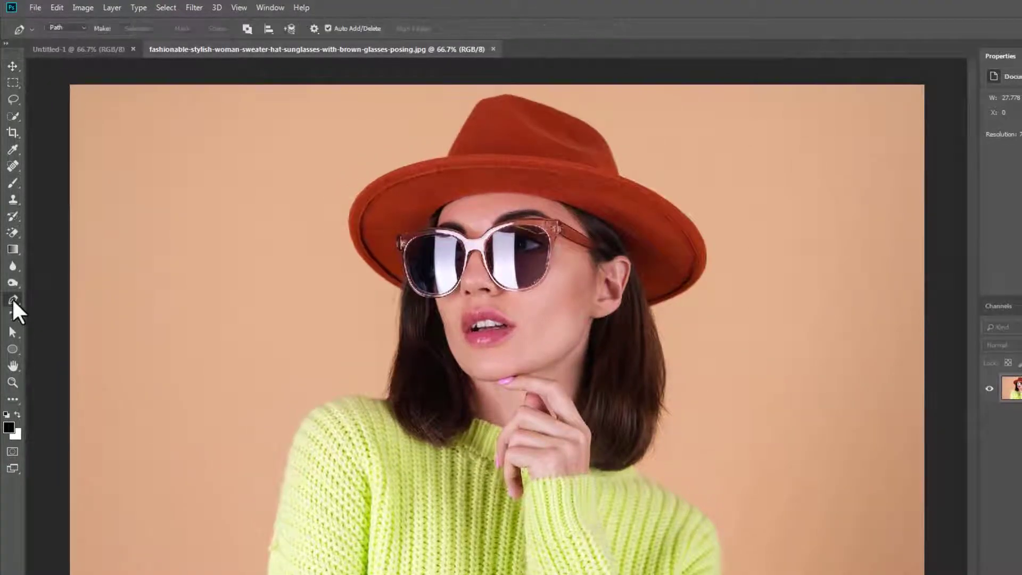
click(78, 25)
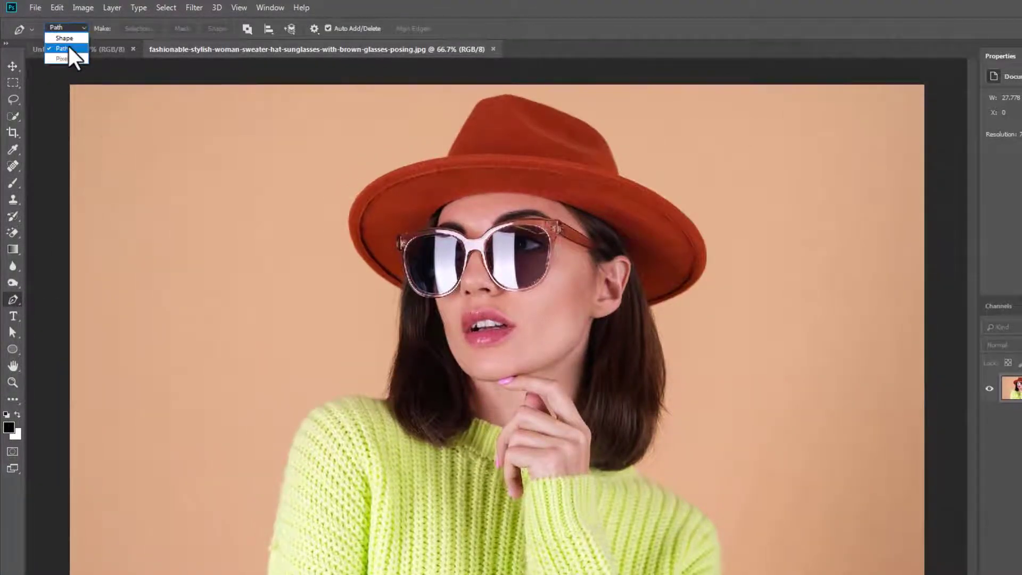
click(68, 47)
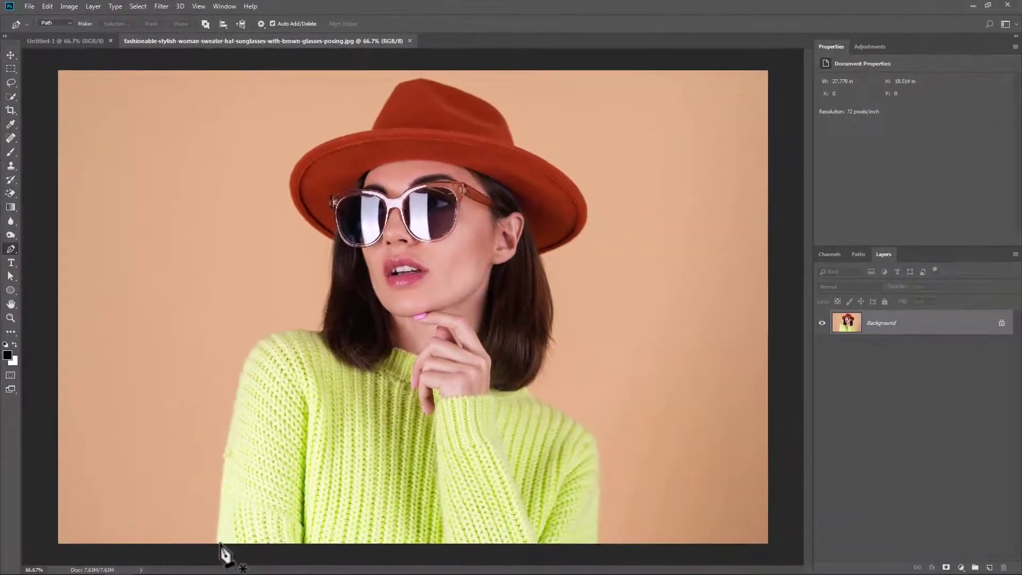
Trace the woman's left side from the sweater bottom up the hair to the hat crown.
click(222, 549)
drag(264, 344, 298, 318)
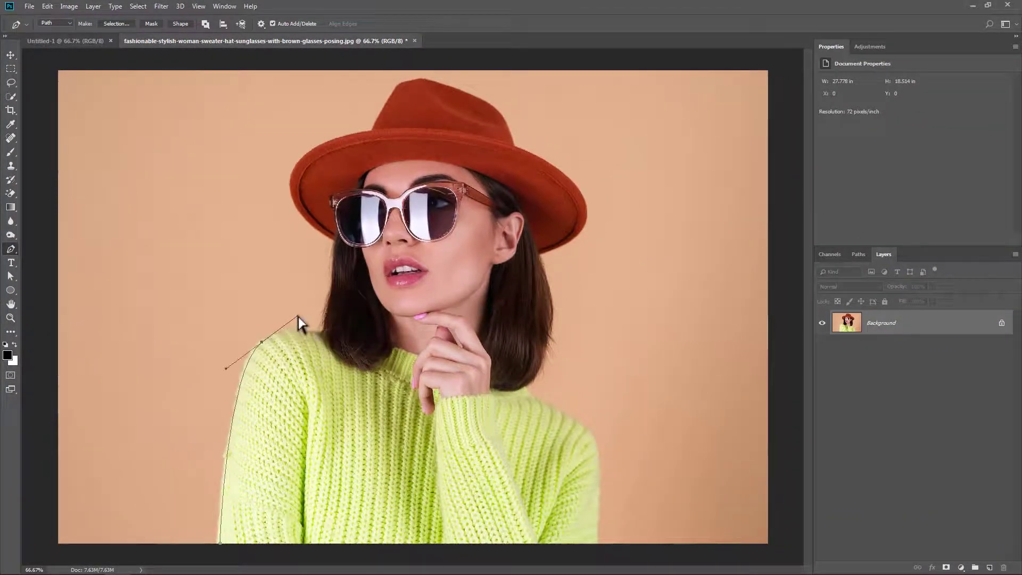
click(326, 334)
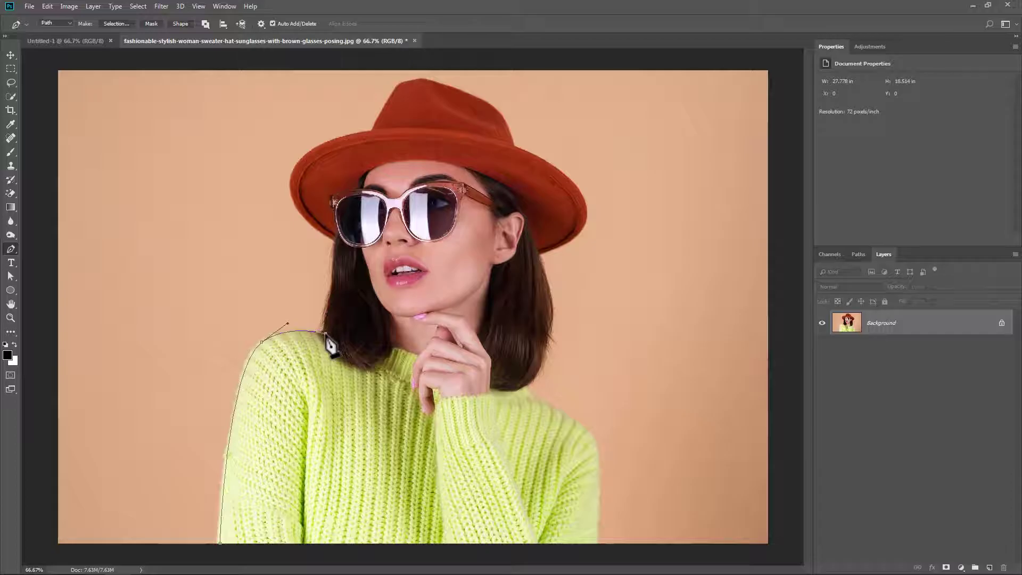
click(333, 270)
click(336, 240)
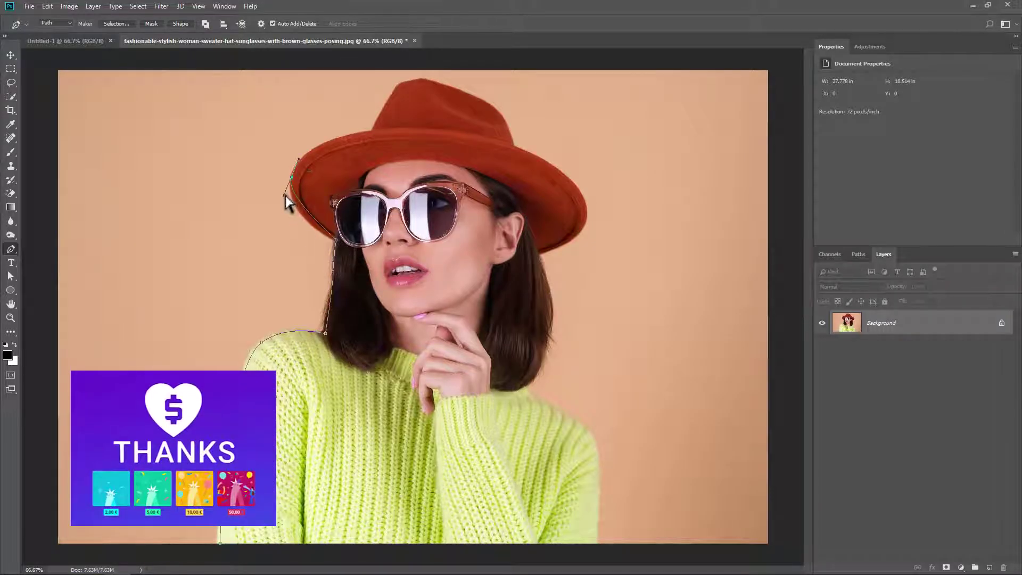
drag(373, 131, 413, 126)
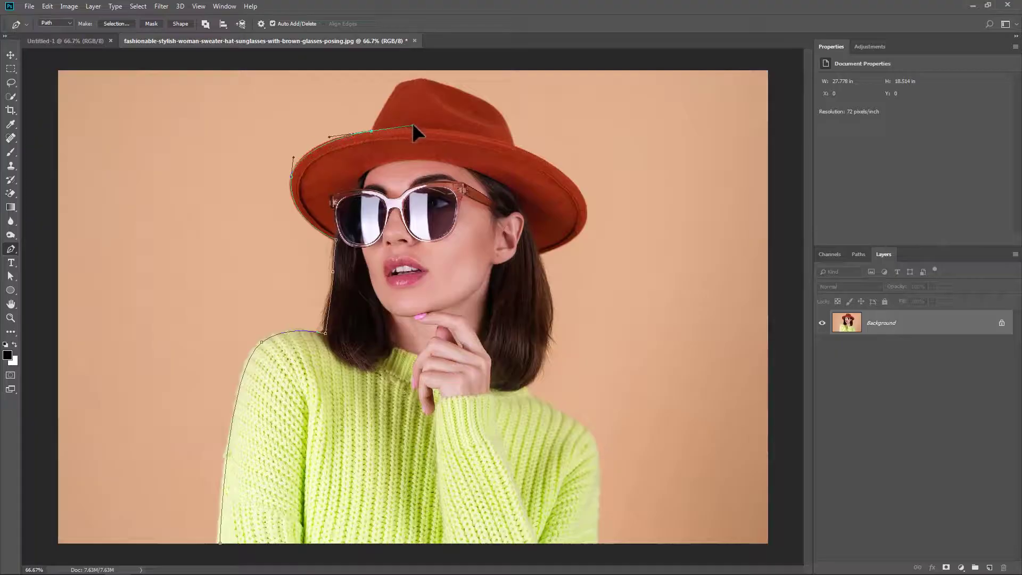
alt+click(373, 132)
click(428, 80)
drag(498, 113, 509, 129)
Continue the path down the right brim, hair and sweater, closing it at the start point.
click(513, 146)
drag(538, 254, 509, 262)
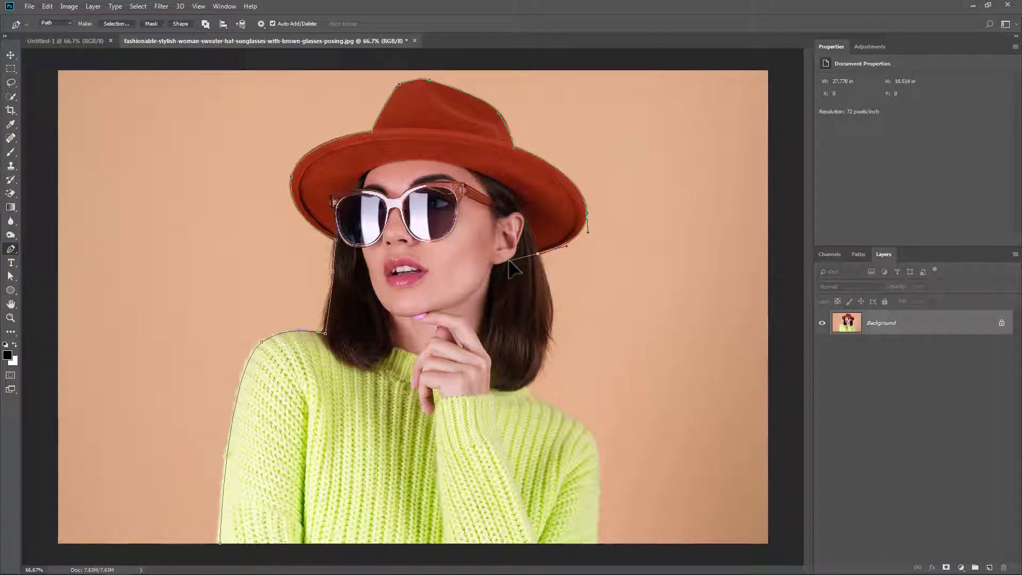
alt+click(537, 253)
drag(548, 330, 542, 361)
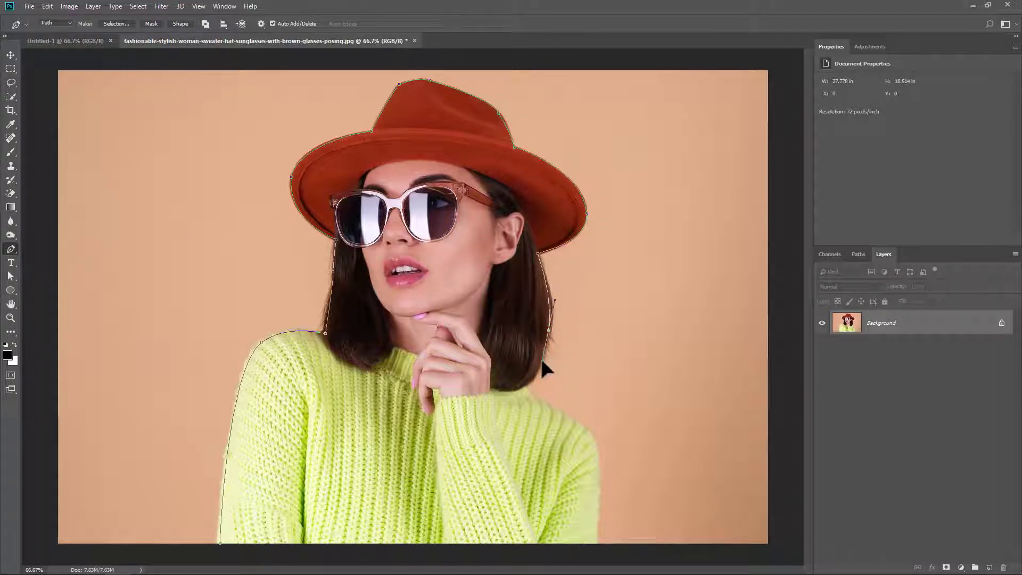
alt+click(522, 389)
drag(596, 469, 598, 506)
click(596, 543)
click(220, 543)
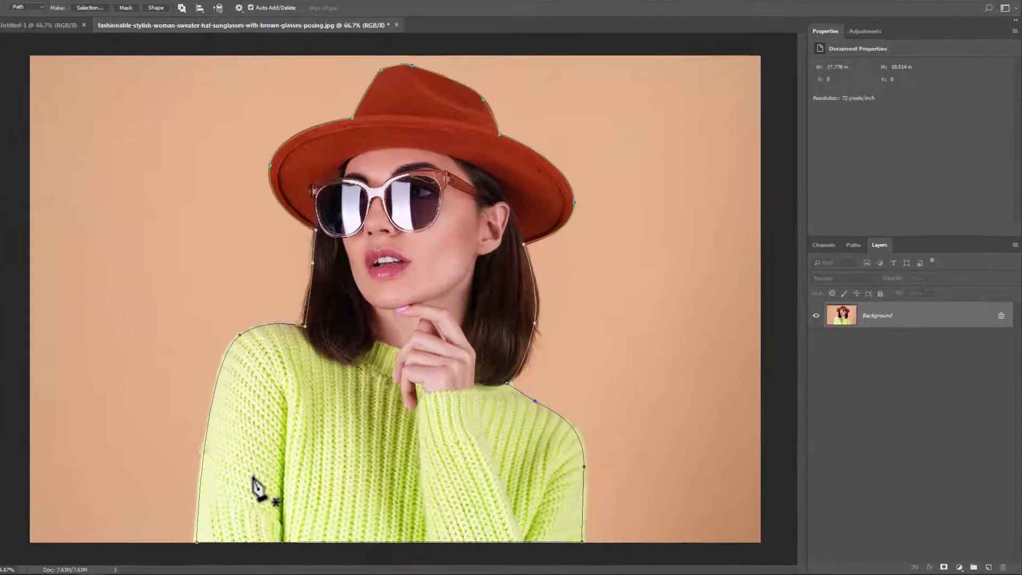
Turn the traced path into a selection with 0 feather.
right_click(254, 479)
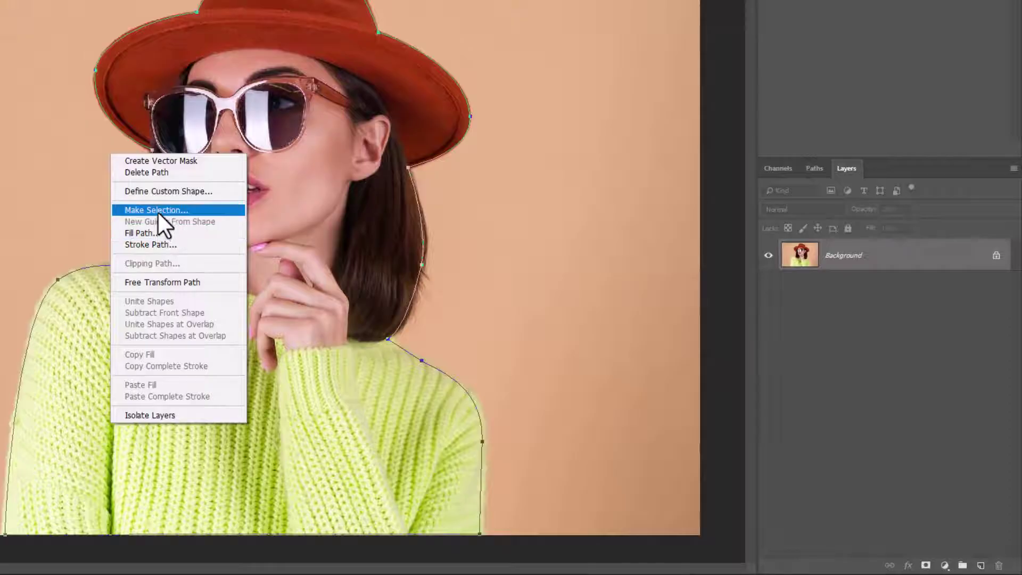
click(158, 210)
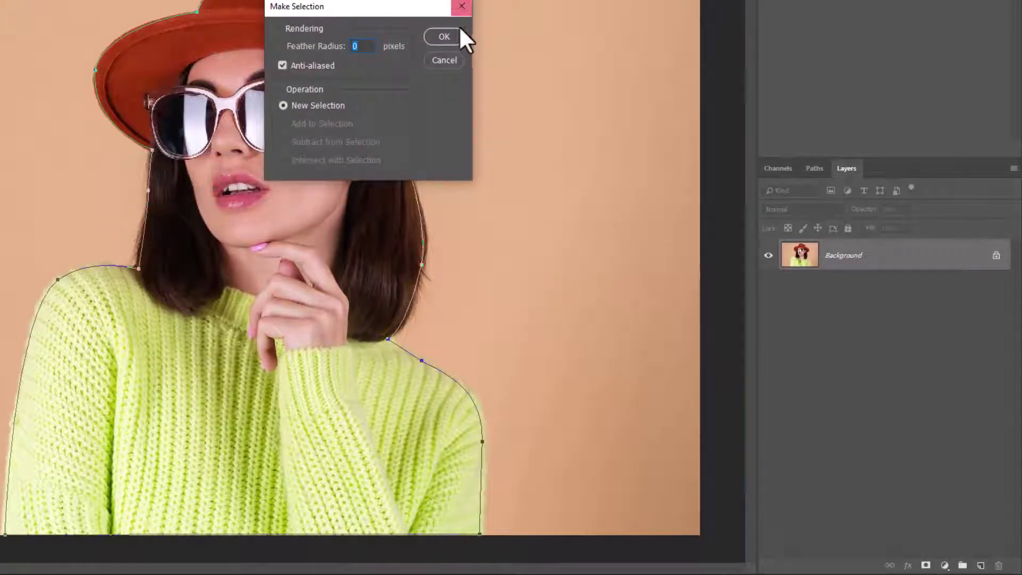
key(Return)
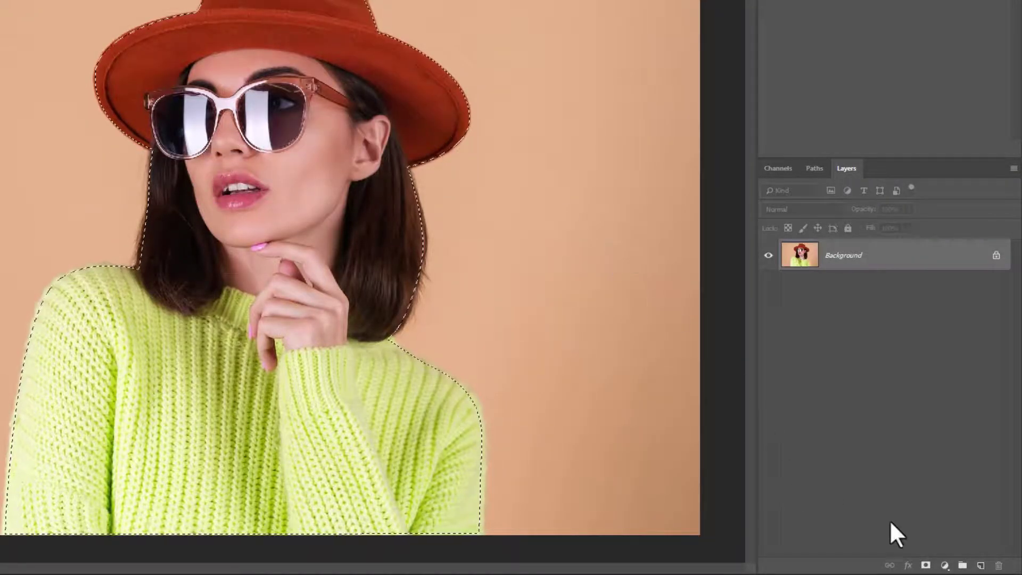
Add a layer mask to hide the peach background and convert the layer to a smart object.
click(927, 566)
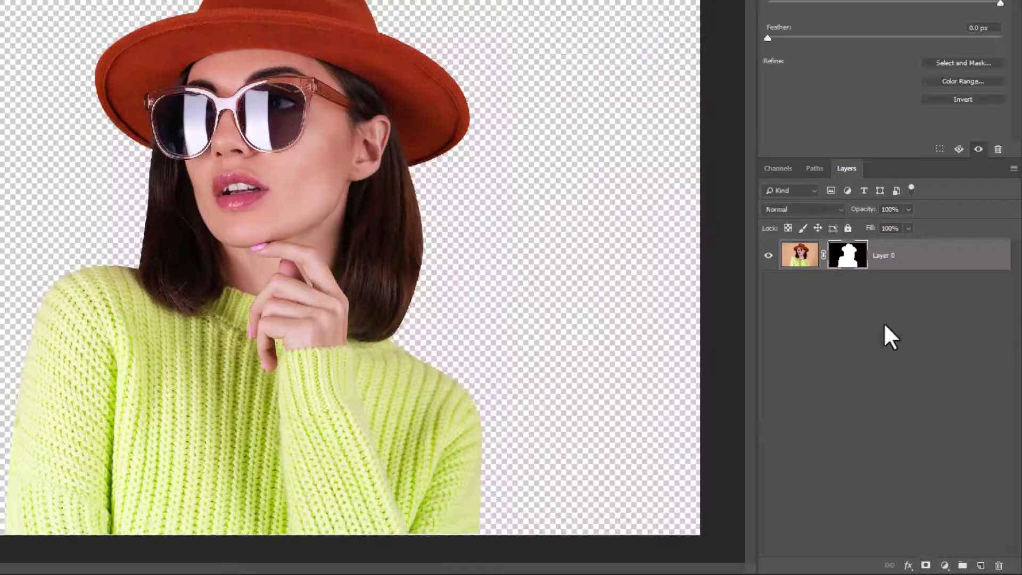
right_click(891, 273)
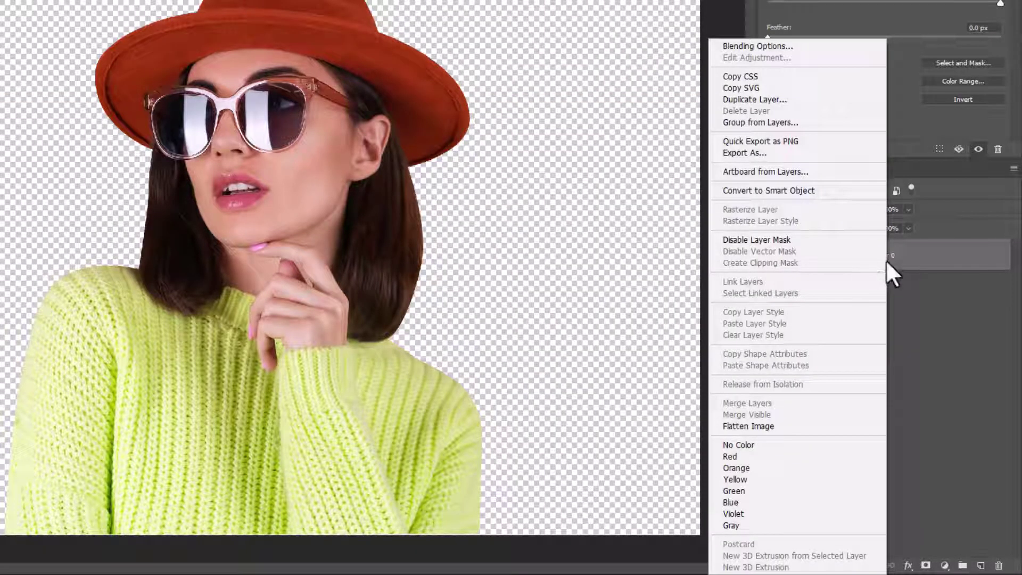
click(748, 190)
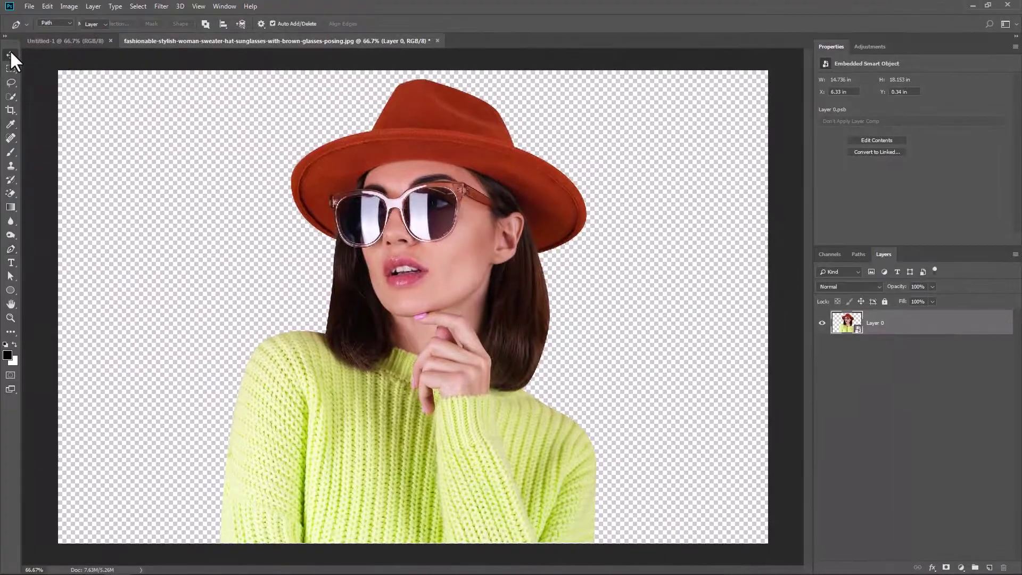
Move the cut-out woman into Untitled-1, size her to about 3.26 × 4.01 in, then hide the layer.
click(11, 55)
drag(429, 202, 391, 314)
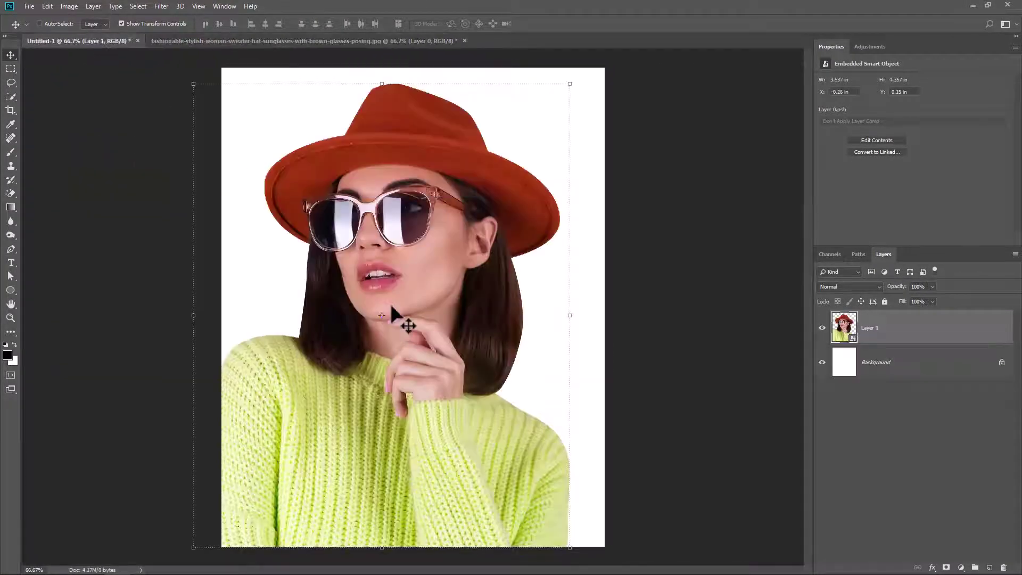
drag(570, 84, 519, 121)
drag(420, 228, 461, 227)
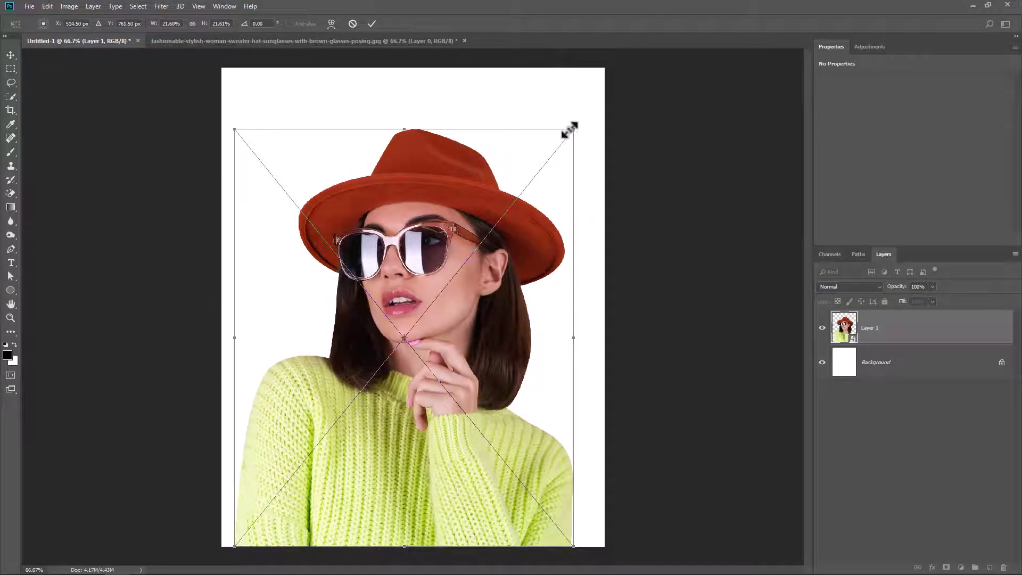
drag(573, 130, 588, 127)
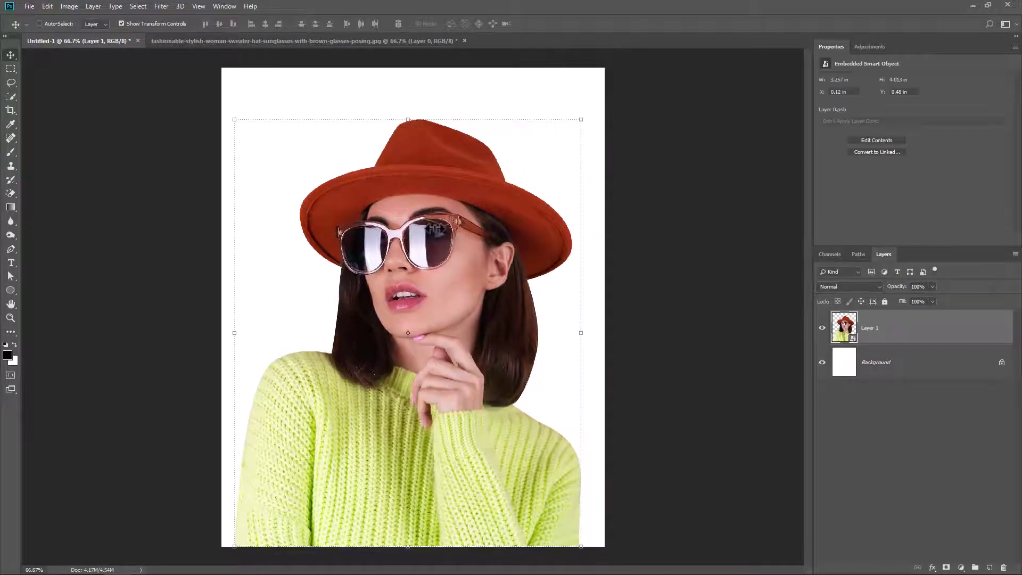
click(822, 329)
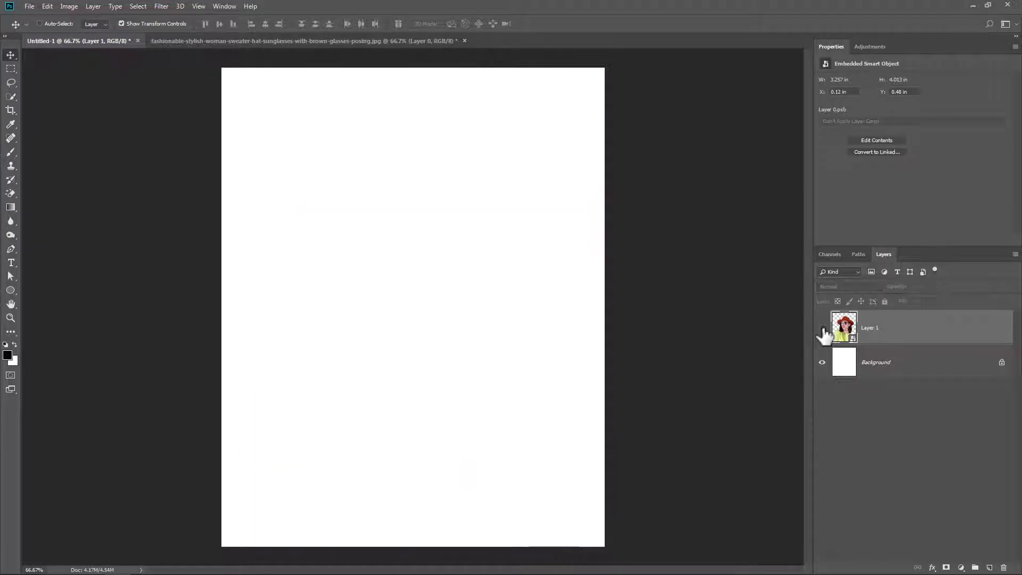
Draw a cyan-filled 1084 × 529 px rectangle across the poster's bottom, above the Background layer.
click(852, 362)
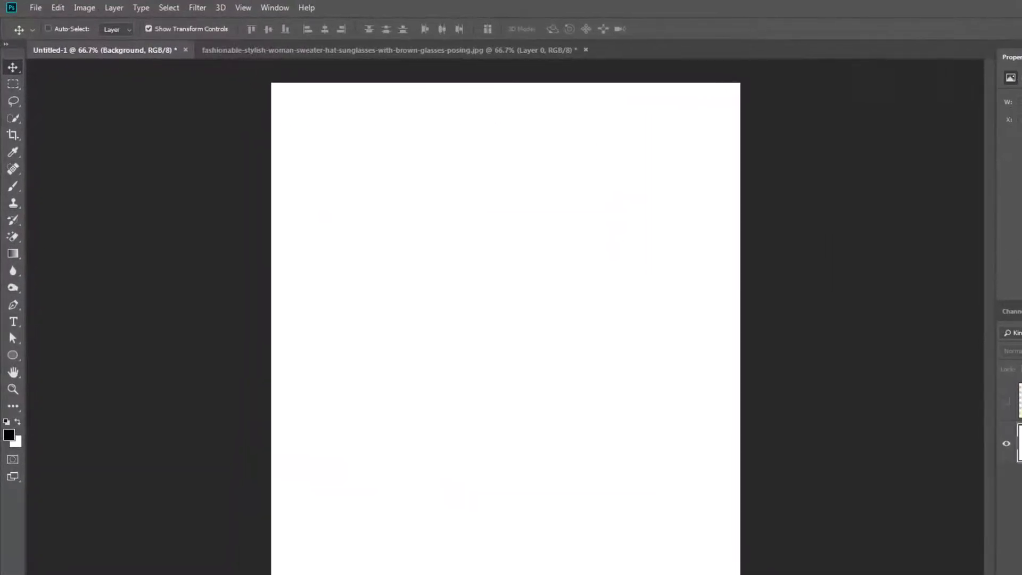
drag(13, 355, 52, 357)
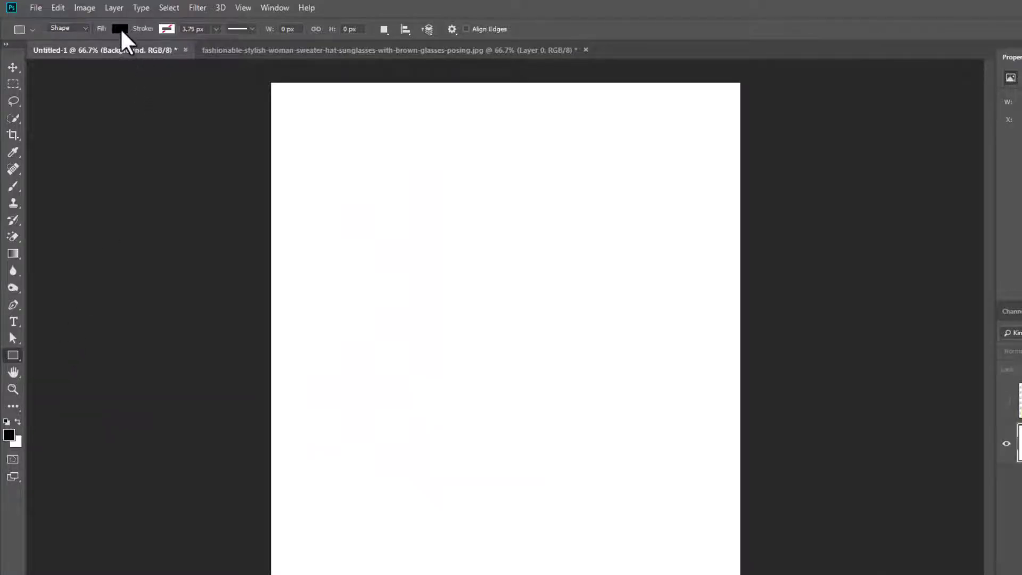
click(121, 28)
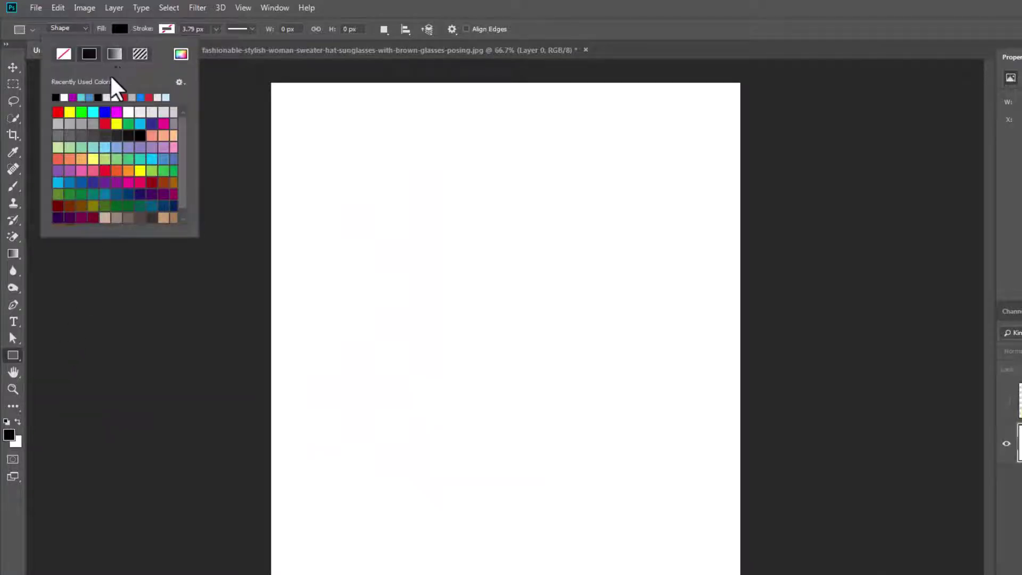
click(81, 98)
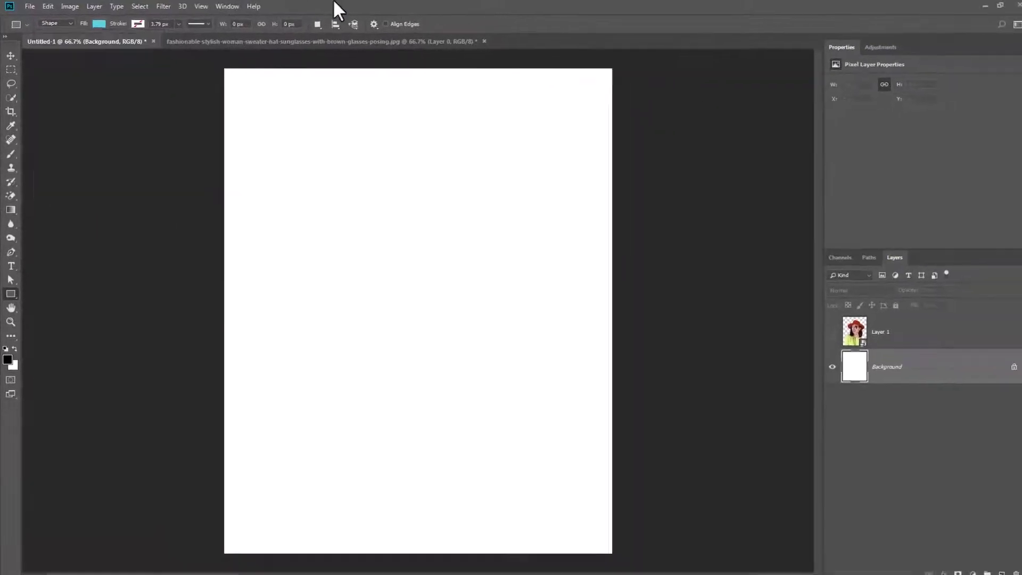
drag(221, 546, 605, 360)
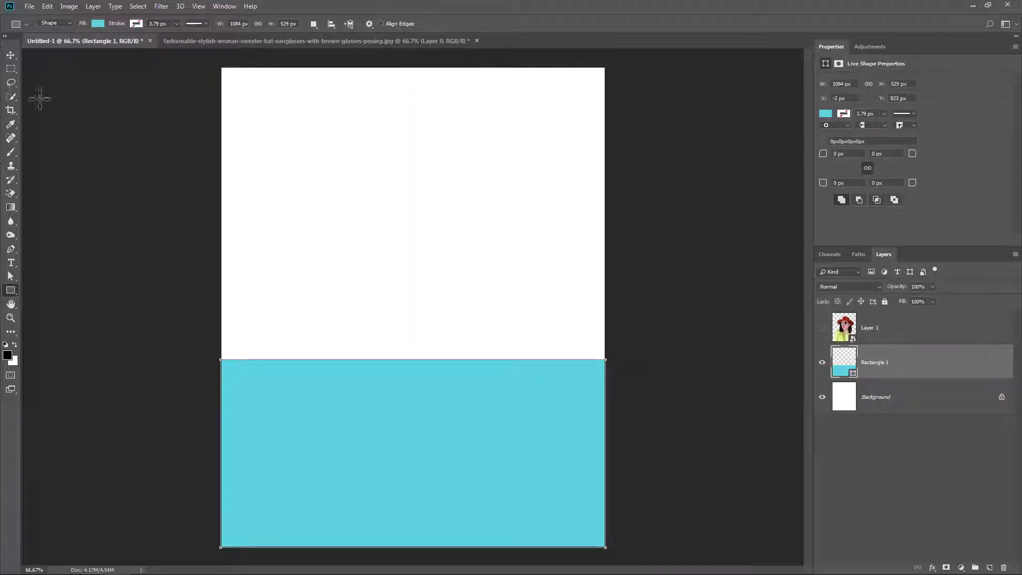
Duplicate the cyan rectangle twice, stacking the copies upward on the page.
click(10, 55)
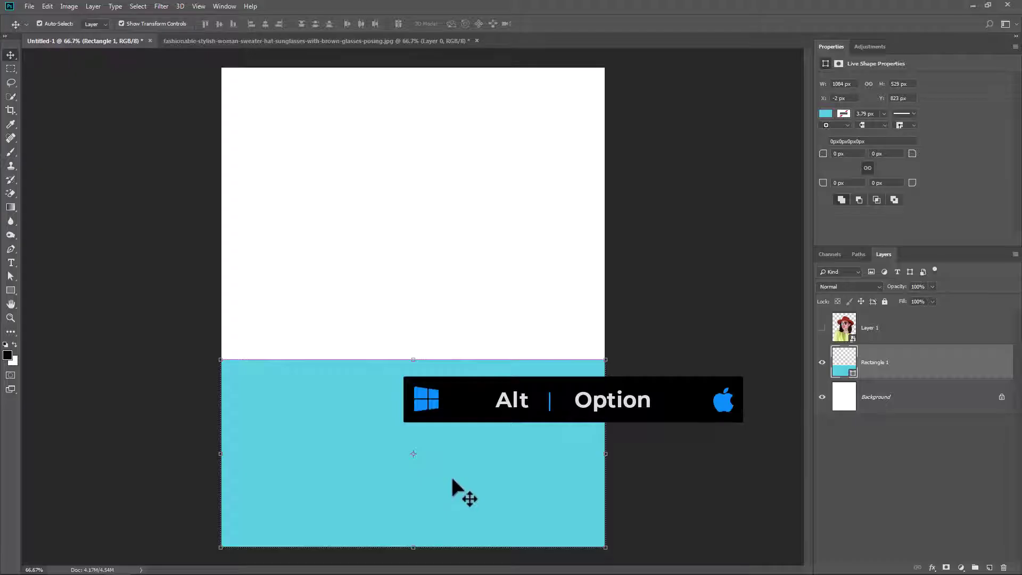
drag(450, 475, 498, 334)
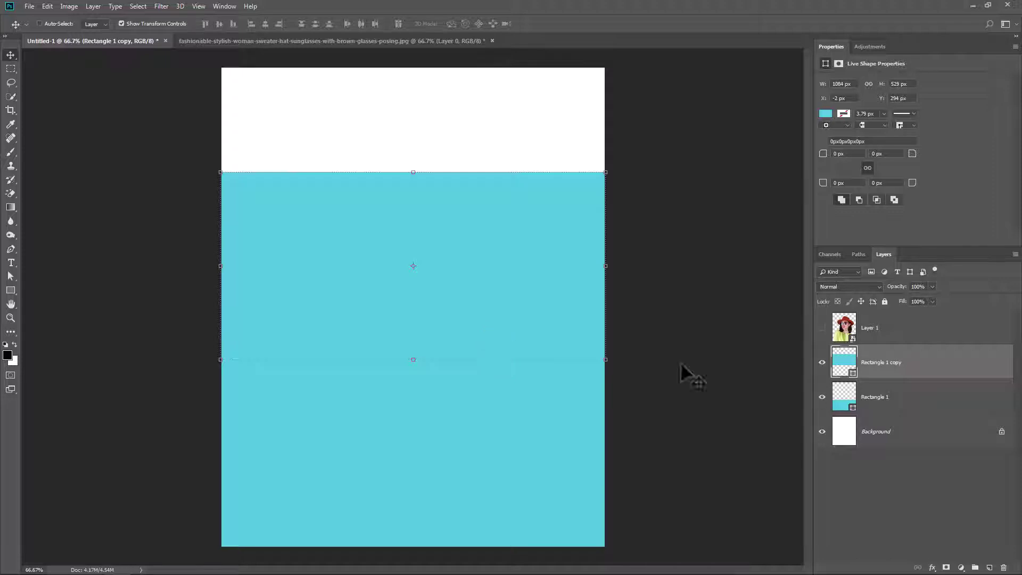
shift+click(887, 405)
drag(413, 172, 413, 260)
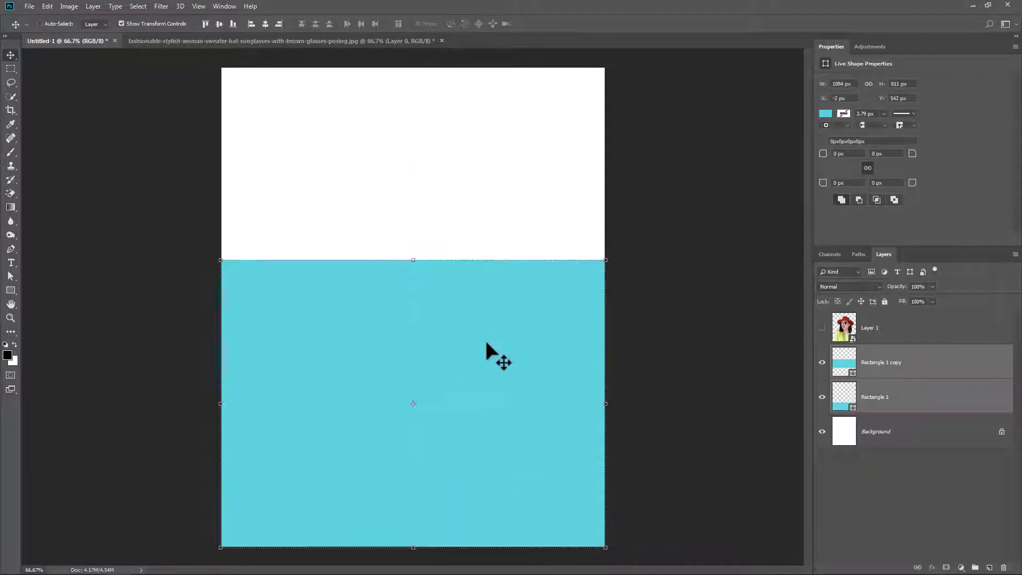
ctrl+click(487, 335)
alt+drag(491, 339, 502, 213)
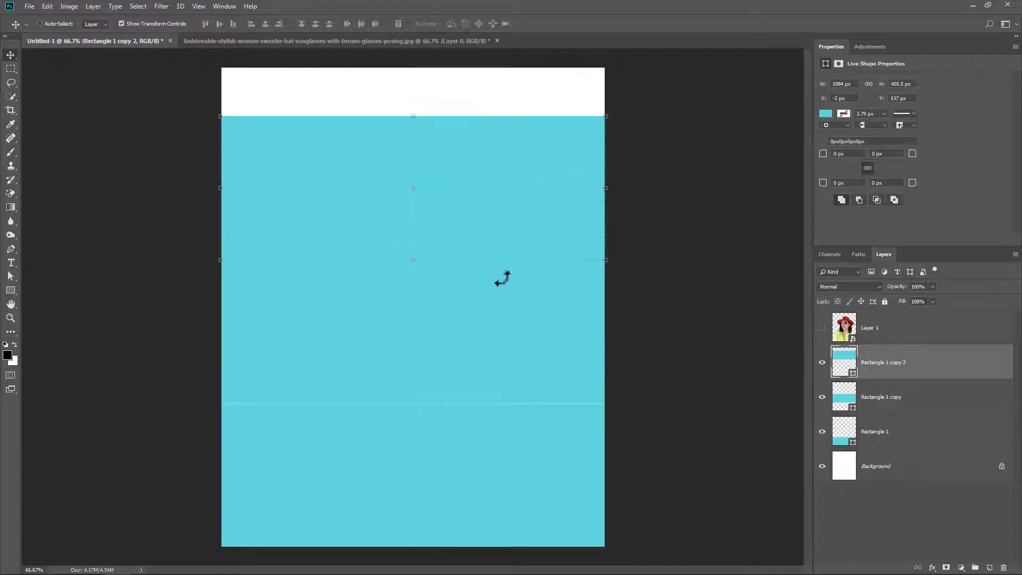
Select all three rectangles and stretch them up to the top of the page.
ctrl+click(498, 378)
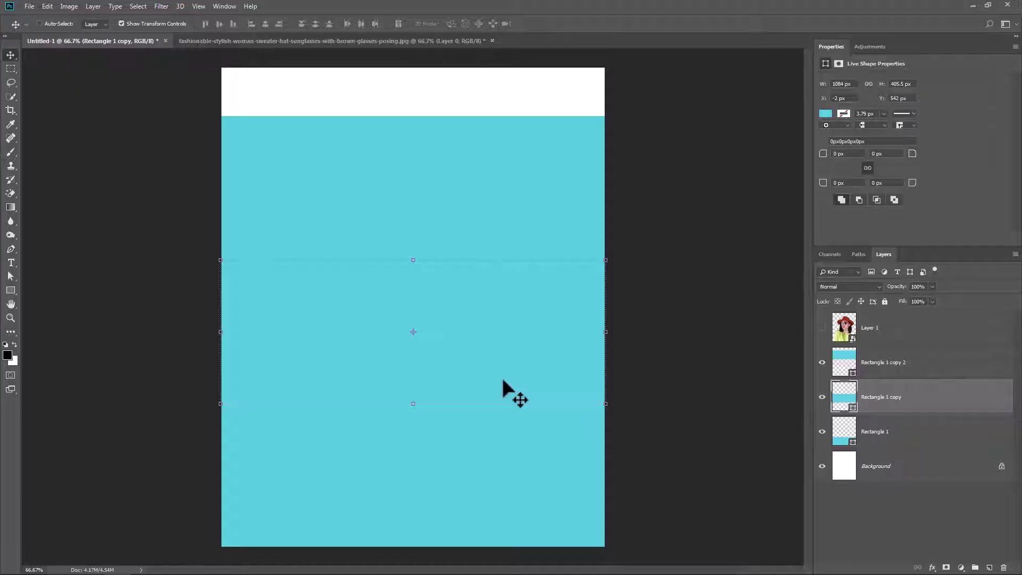
ctrl+click(488, 234)
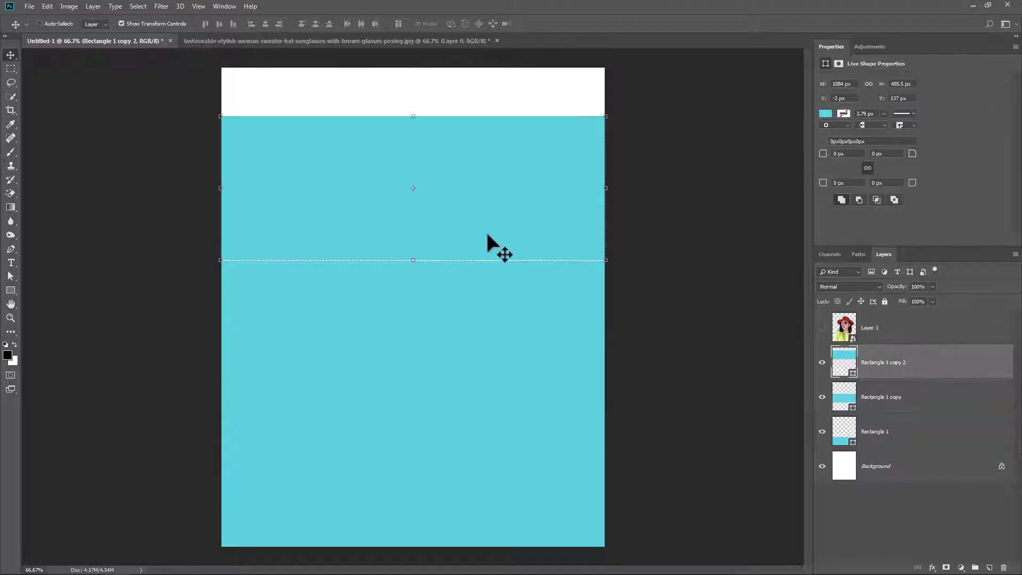
shift+click(889, 440)
drag(418, 116, 413, 67)
key(Return)
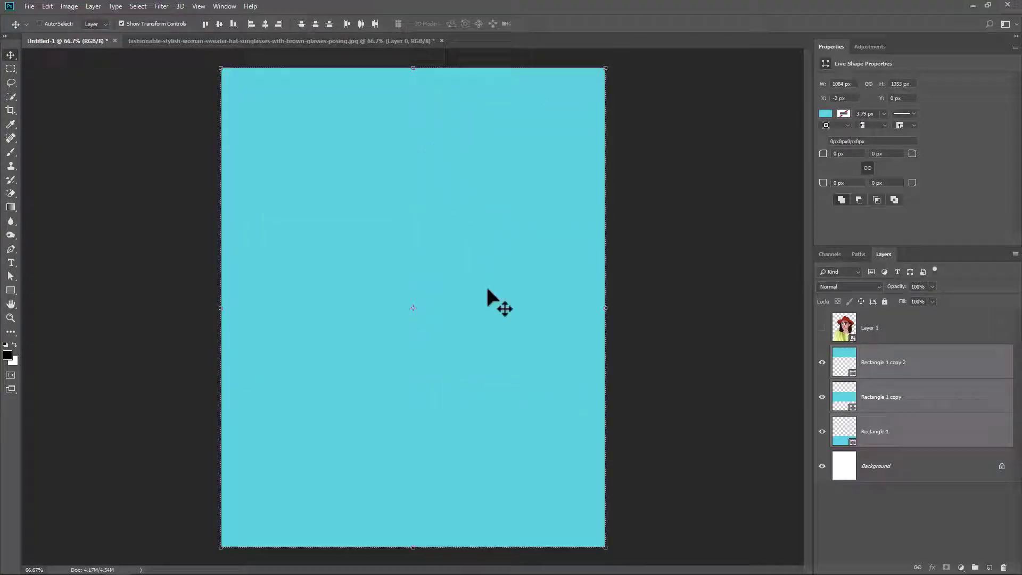
Recolour the middle Rectangle 1 copy to pale yellow #e4da94.
ctrl+click(527, 343)
double_click(846, 406)
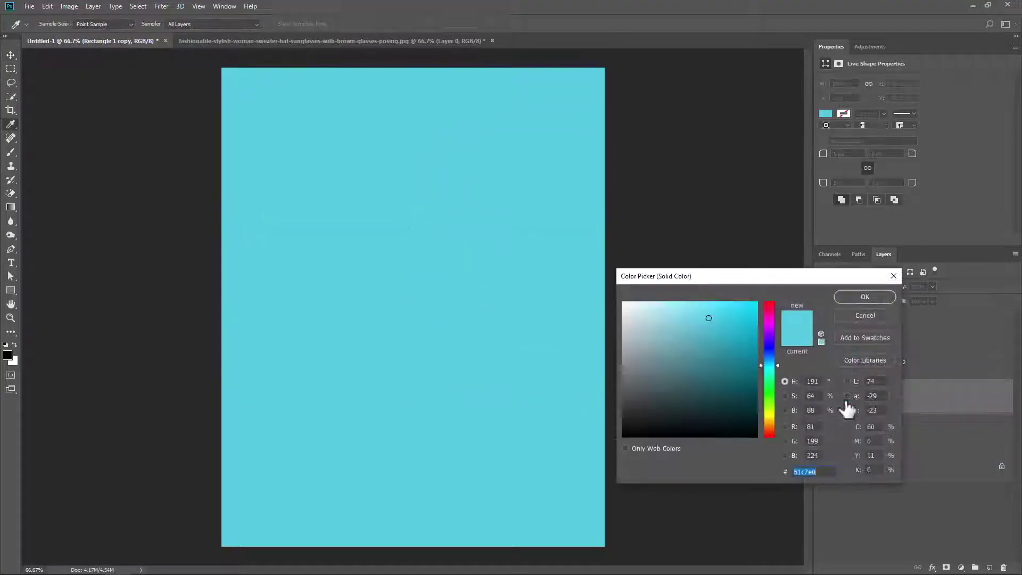
click(770, 412)
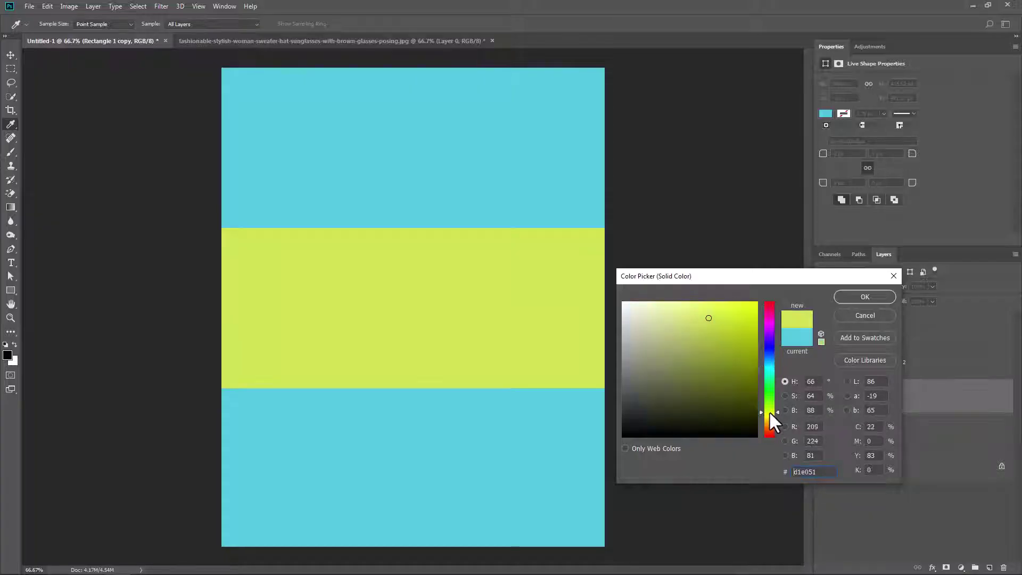
click(665, 317)
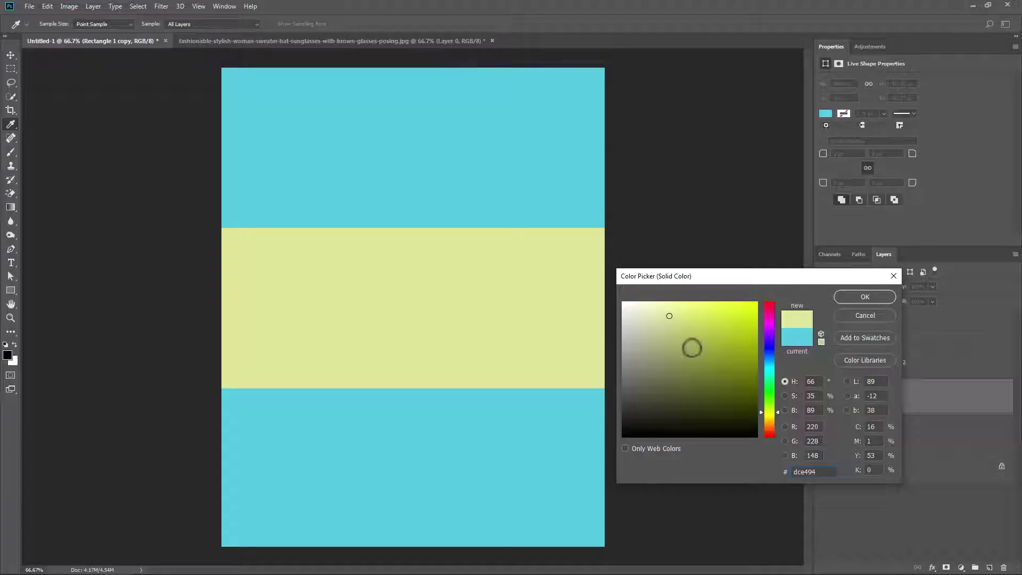
click(768, 417)
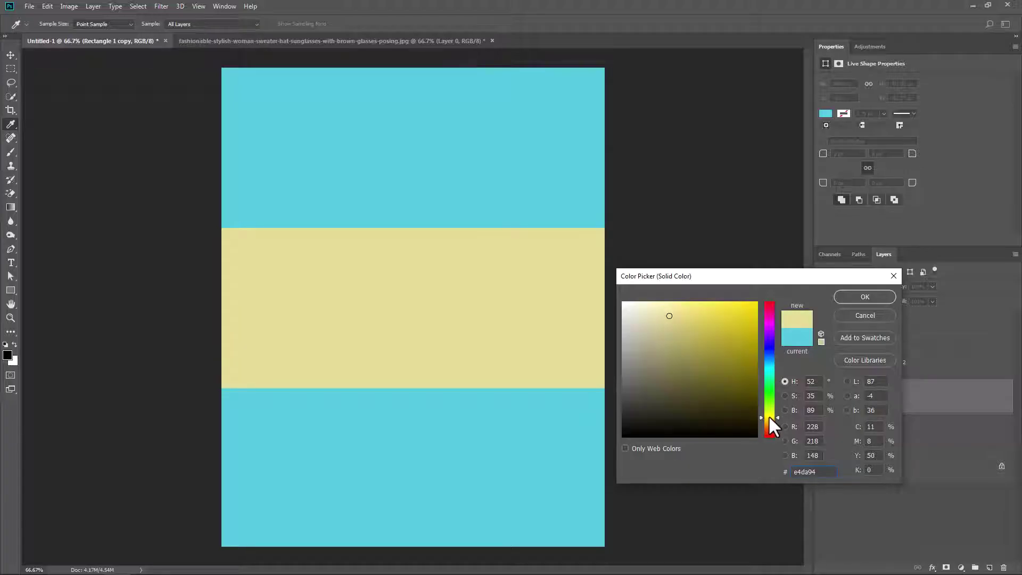
click(862, 297)
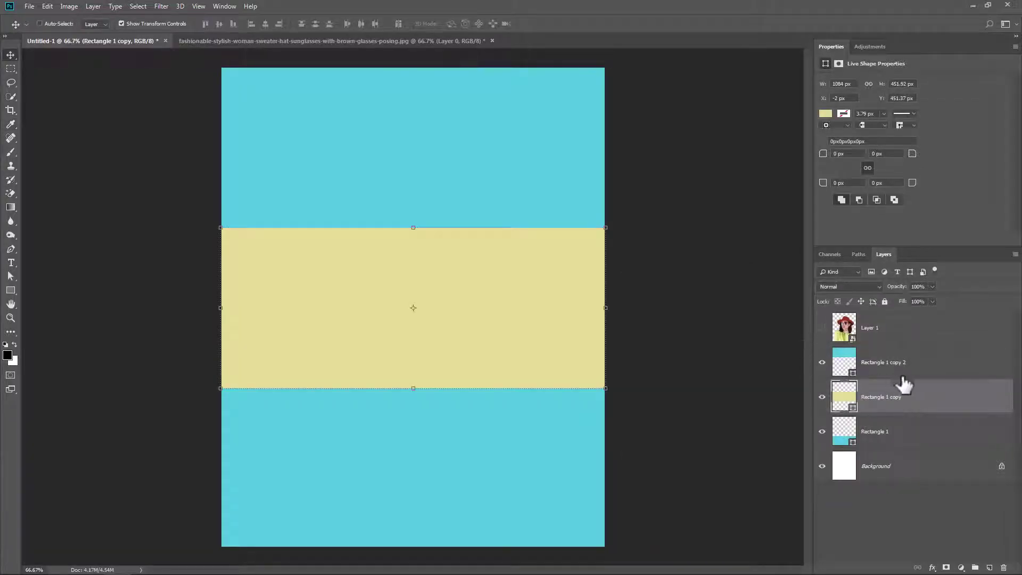
click(920, 373)
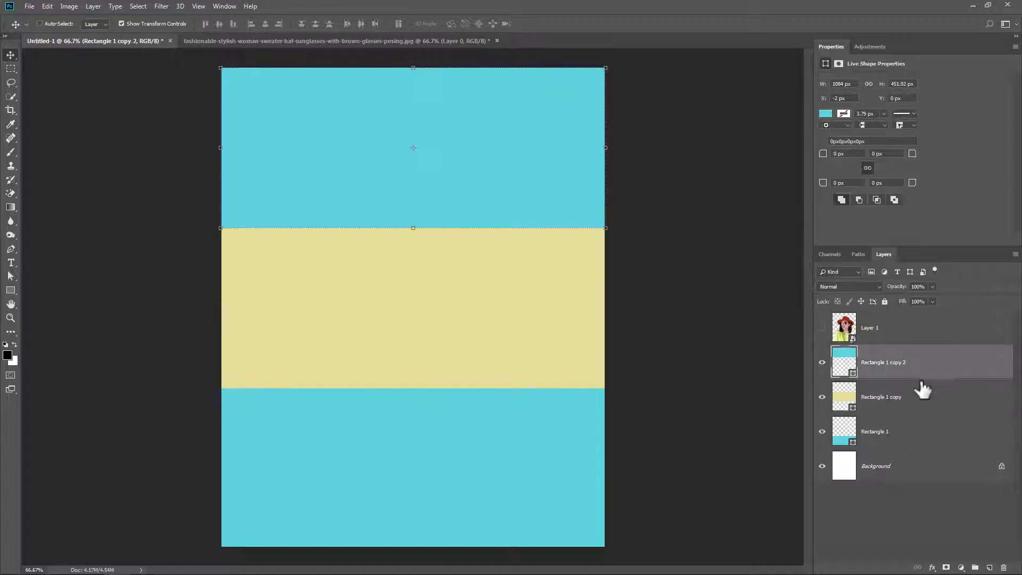
Group the three rectangles as 'Background', then make the woman's Layer 1 visible and selected.
shift+click(921, 432)
key(ctrl+g)
double_click(863, 352)
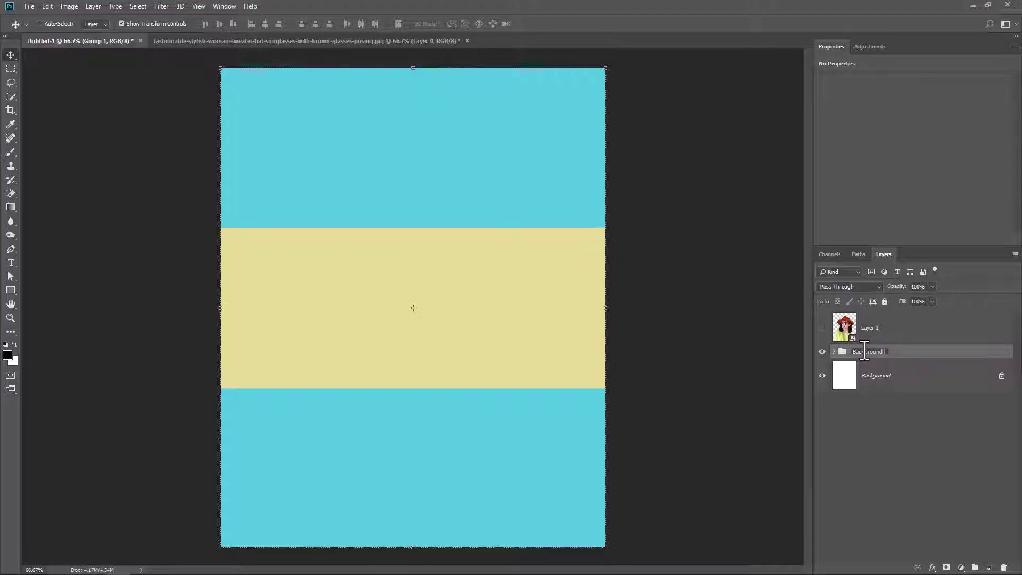
key(Return)
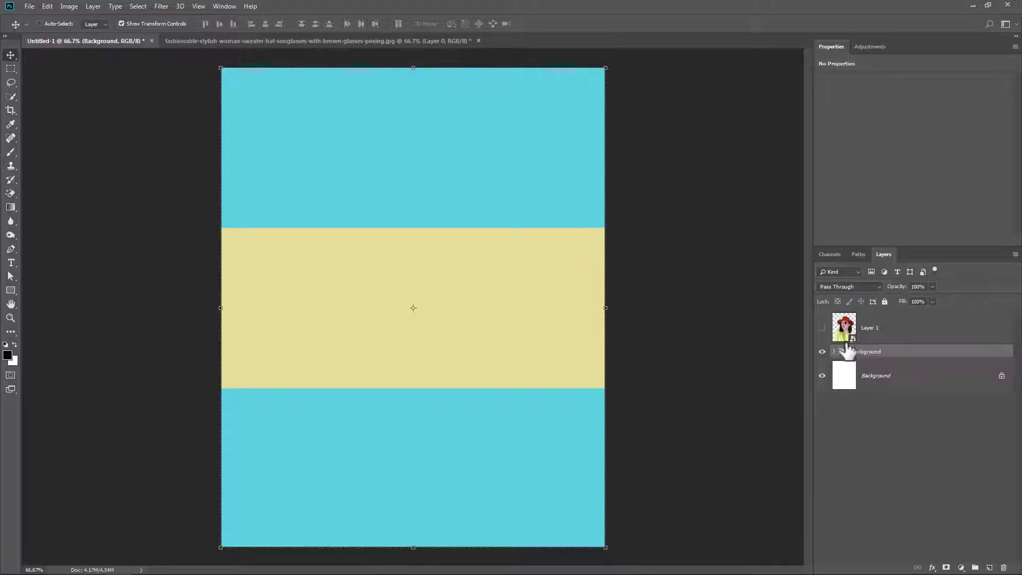
click(822, 329)
click(909, 335)
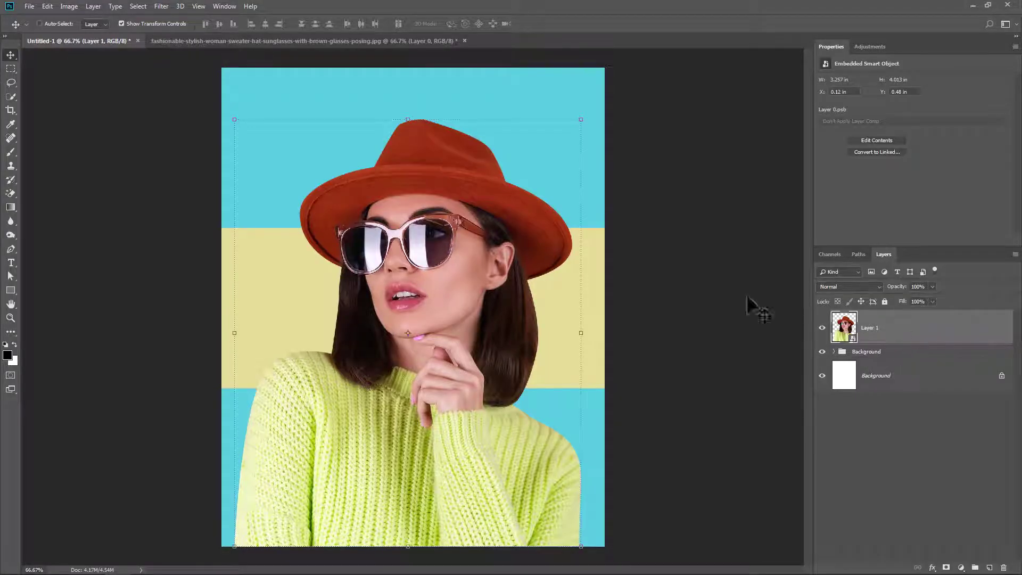
Apply Camera Raw: Saturation -100, Exposure -0.05, Contrast +38, Clarity +35, Dehaze +10.
click(162, 6)
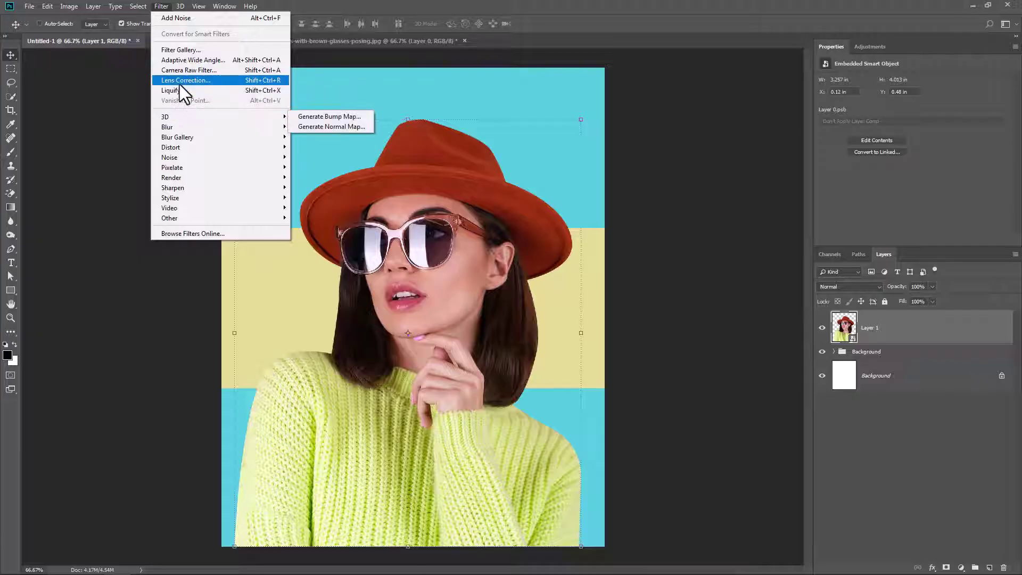
click(184, 71)
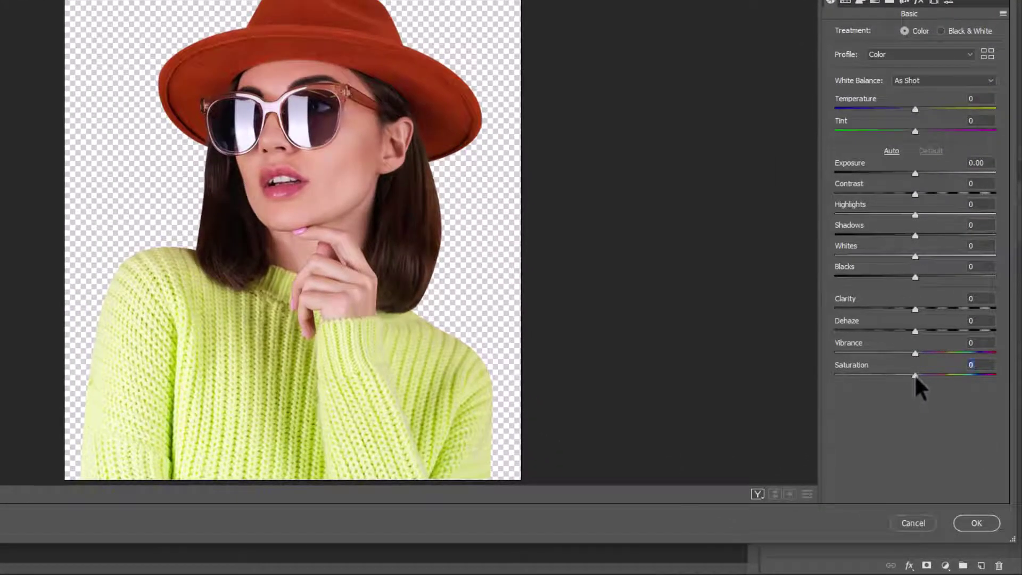
drag(916, 376, 830, 378)
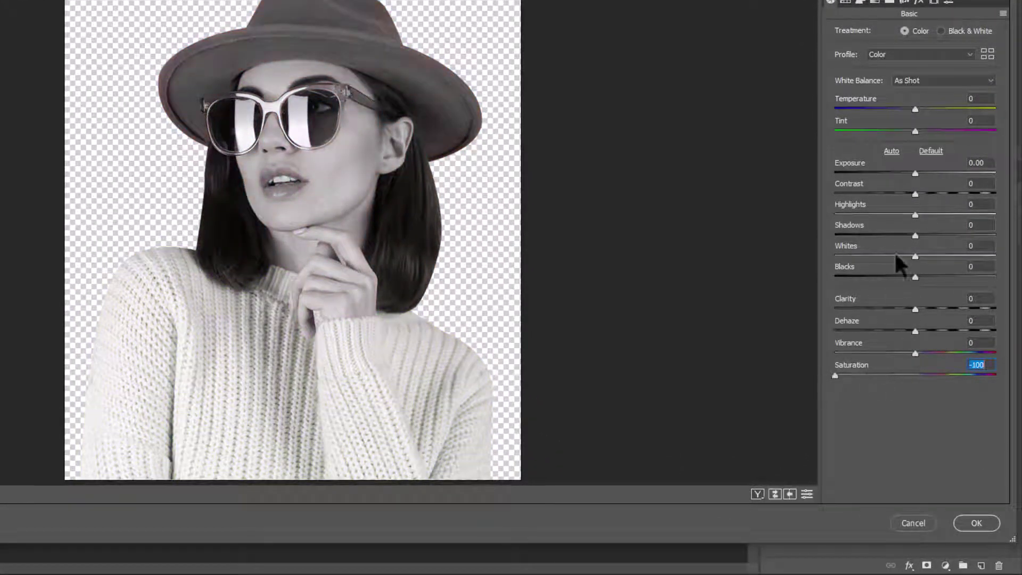
drag(916, 171, 913, 178)
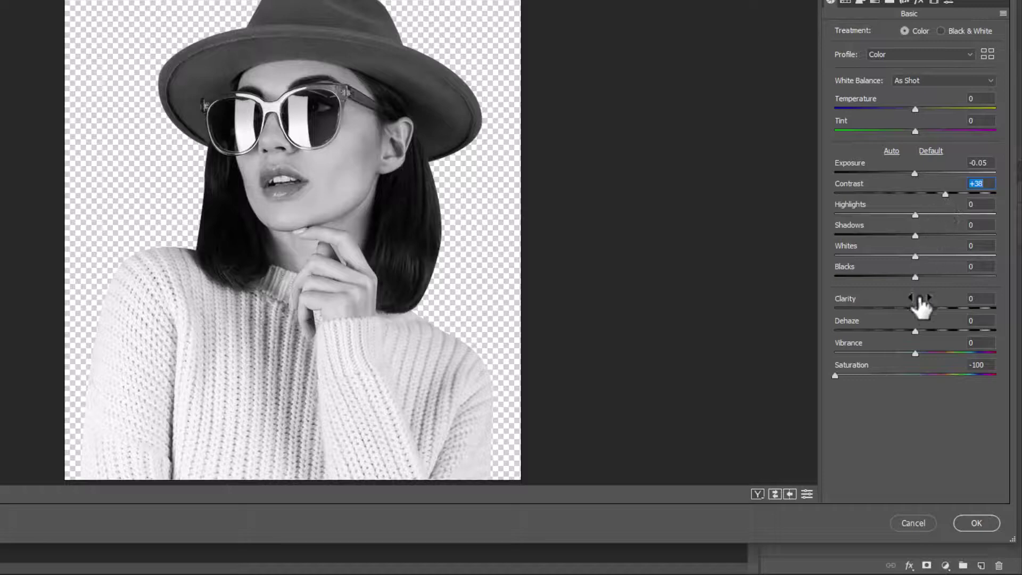
drag(915, 309, 921, 334)
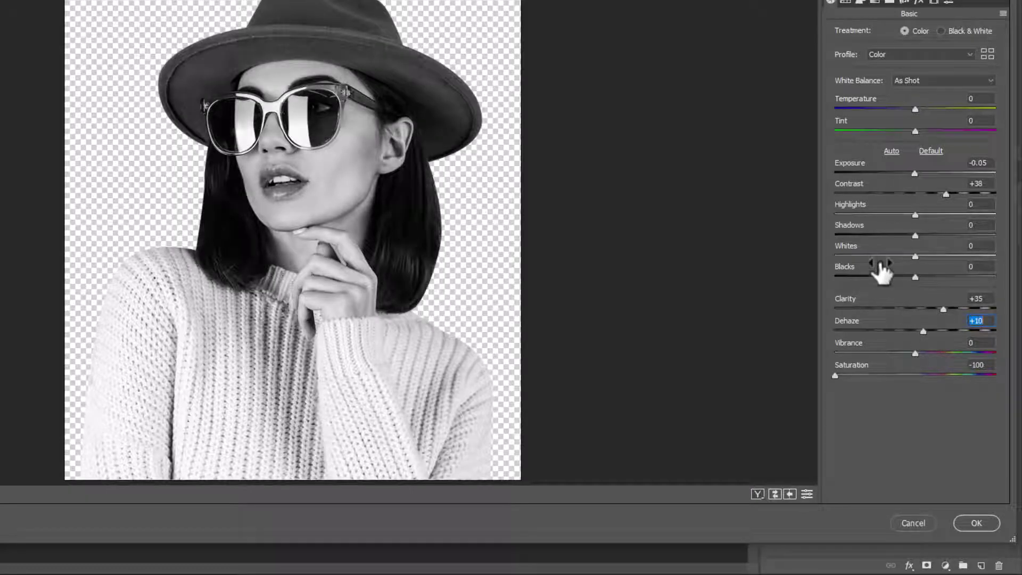
click(976, 522)
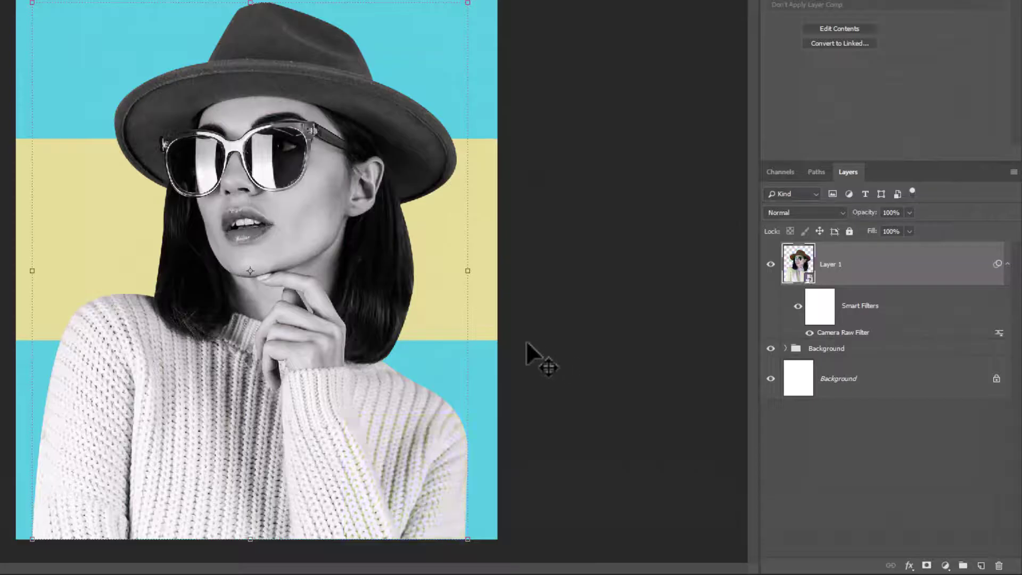
double_click(830, 265)
Rename the photo layer to 'Model' and zoom in on the hat and sunglasses.
text(Model)
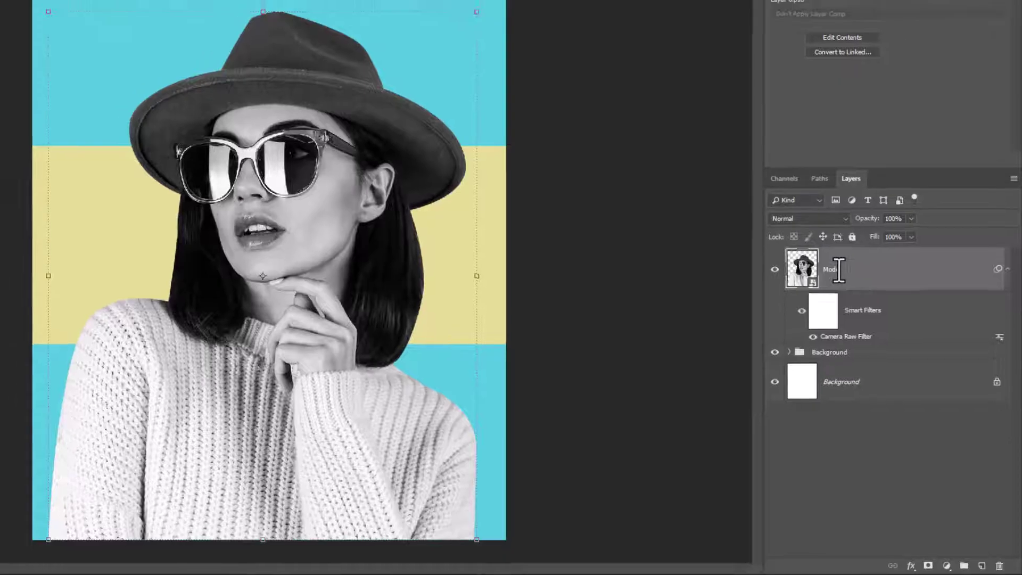
key(Return)
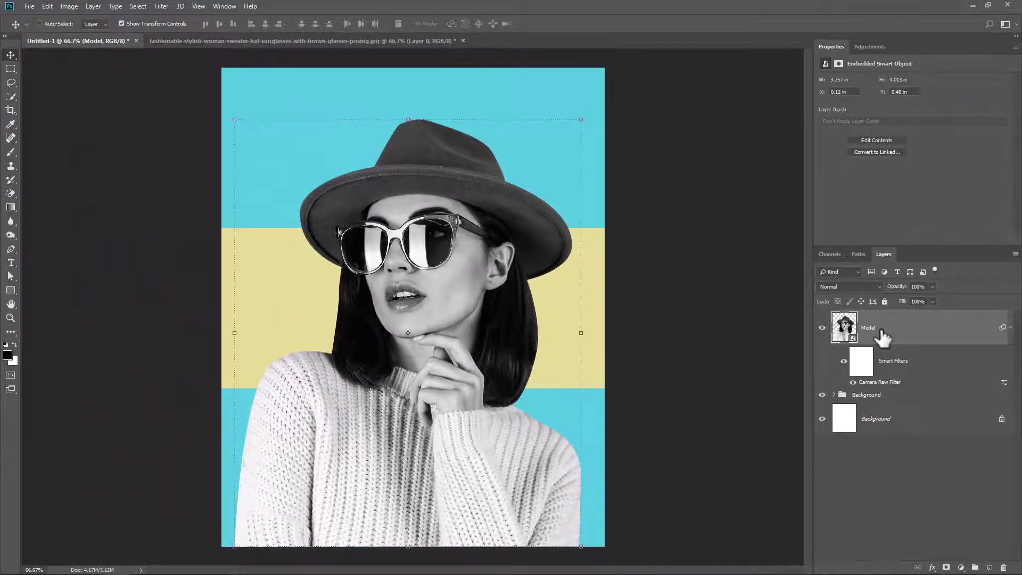
scroll(397, 239, up, 2)
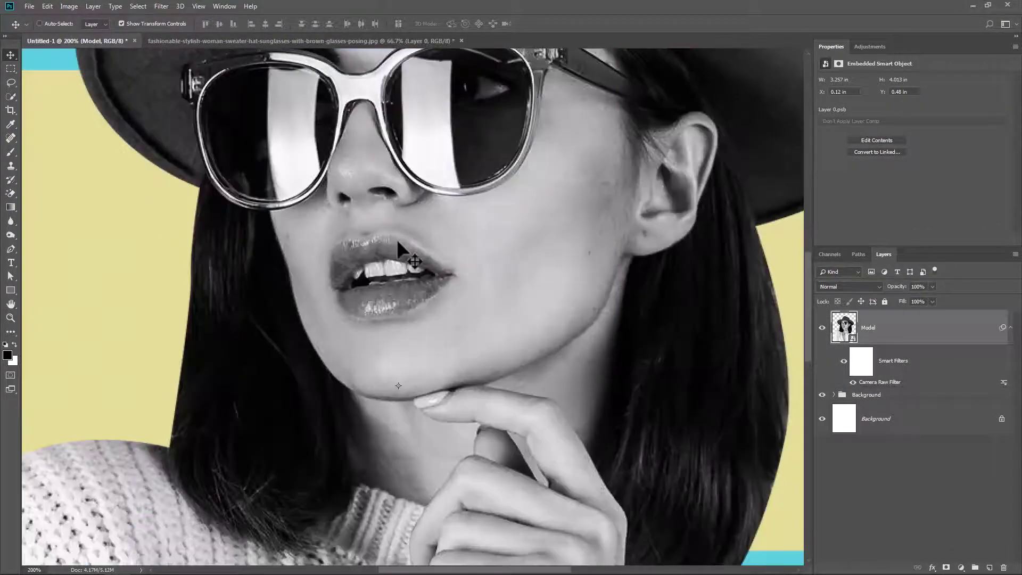
drag(398, 242, 453, 366)
Trace a pen path around the right sunglass lens.
click(11, 249)
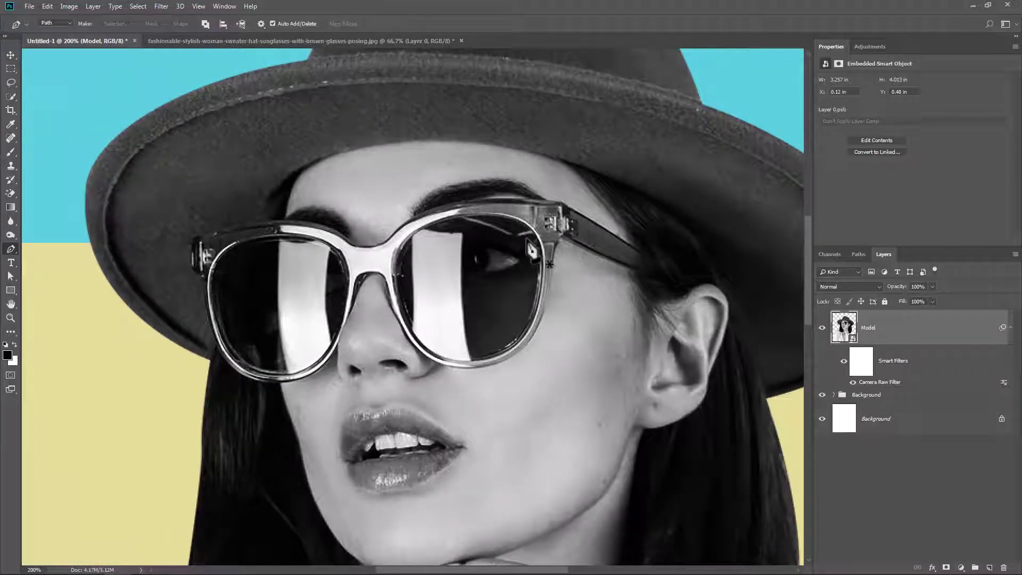
click(496, 215)
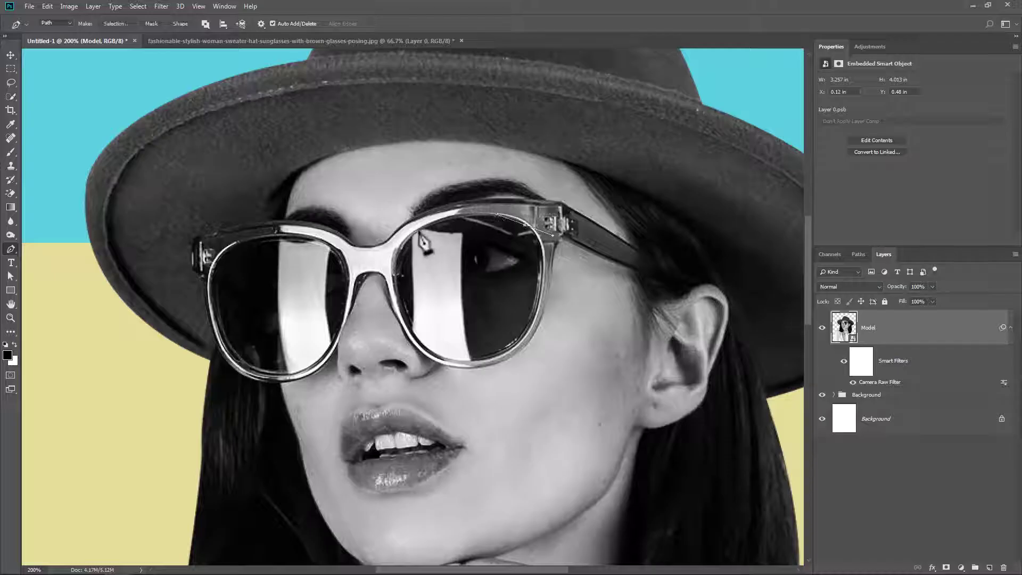
drag(364, 270, 445, 364)
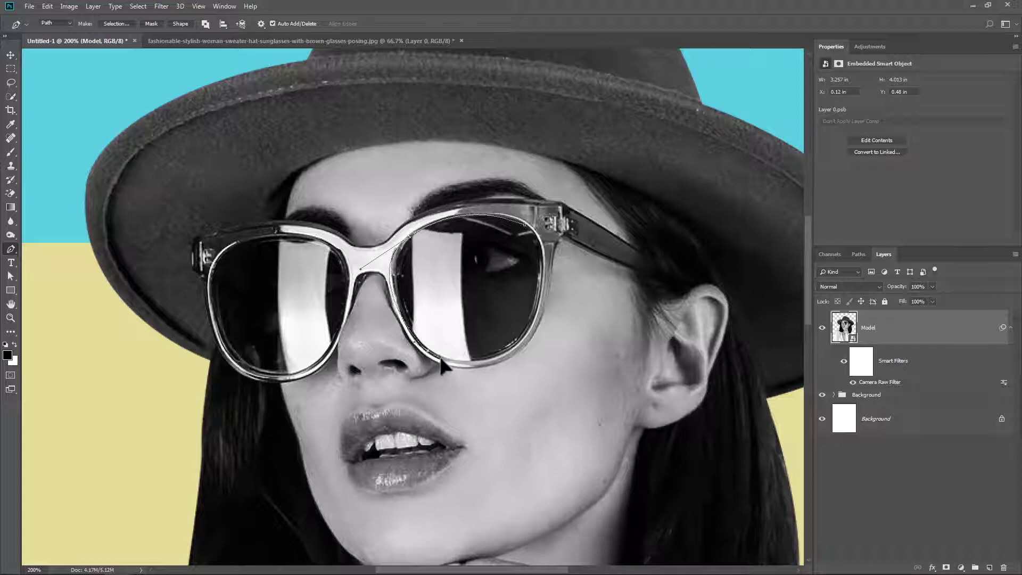
drag(442, 358, 368, 265)
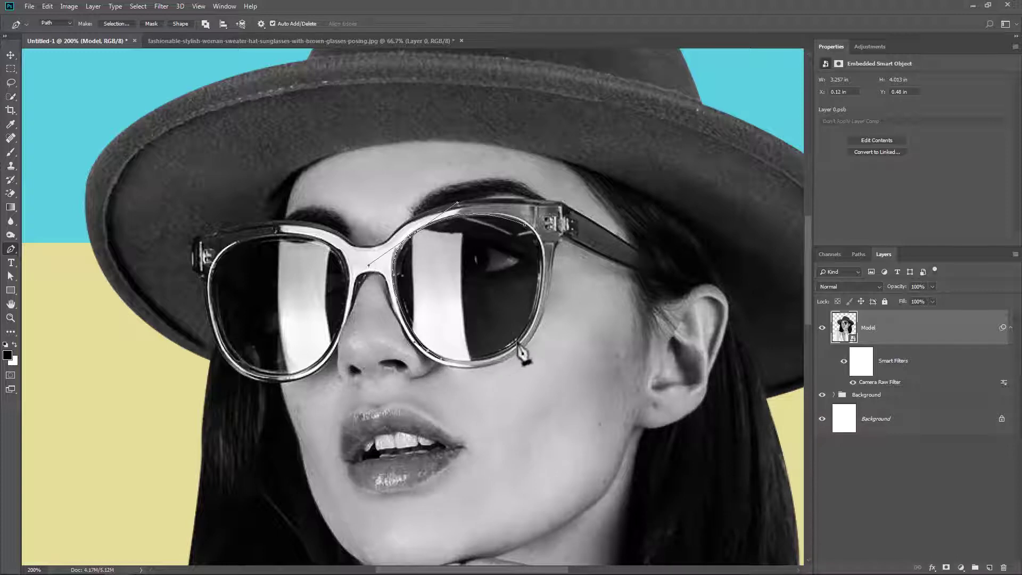
drag(532, 330, 503, 379)
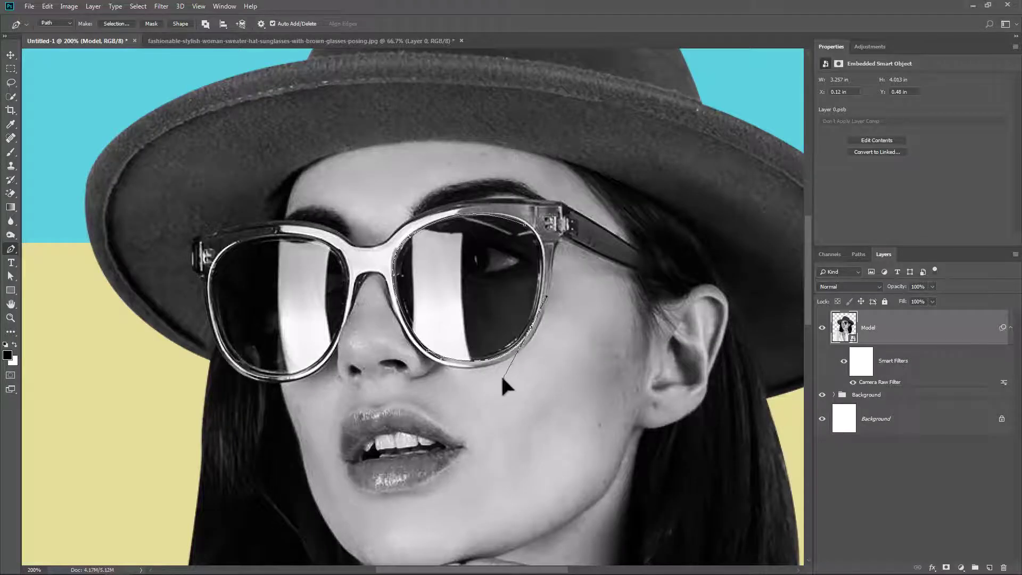
drag(526, 227, 500, 205)
click(518, 342)
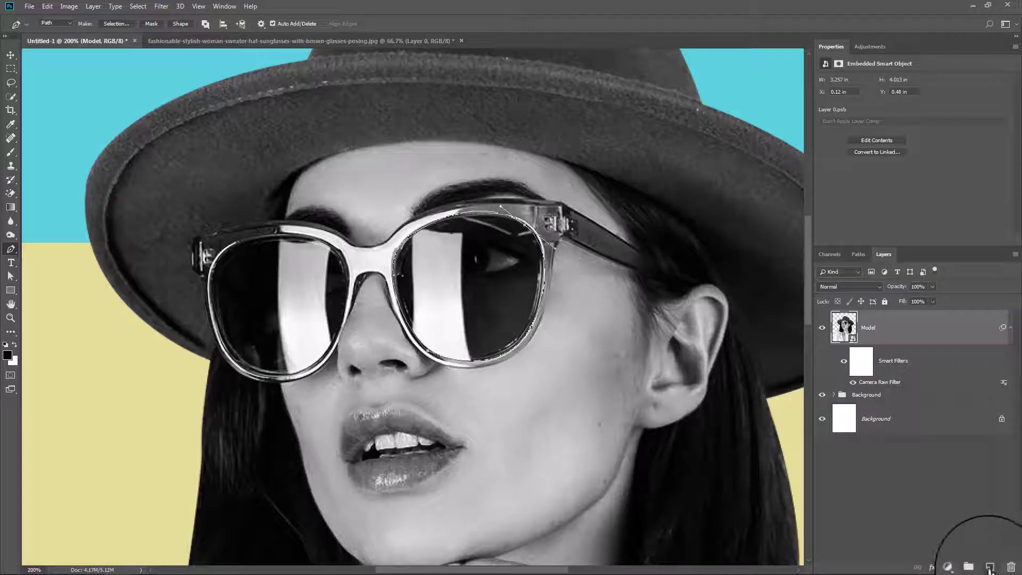
Add a new empty layer and turn the lens path into a selection.
click(978, 565)
right_click(464, 288)
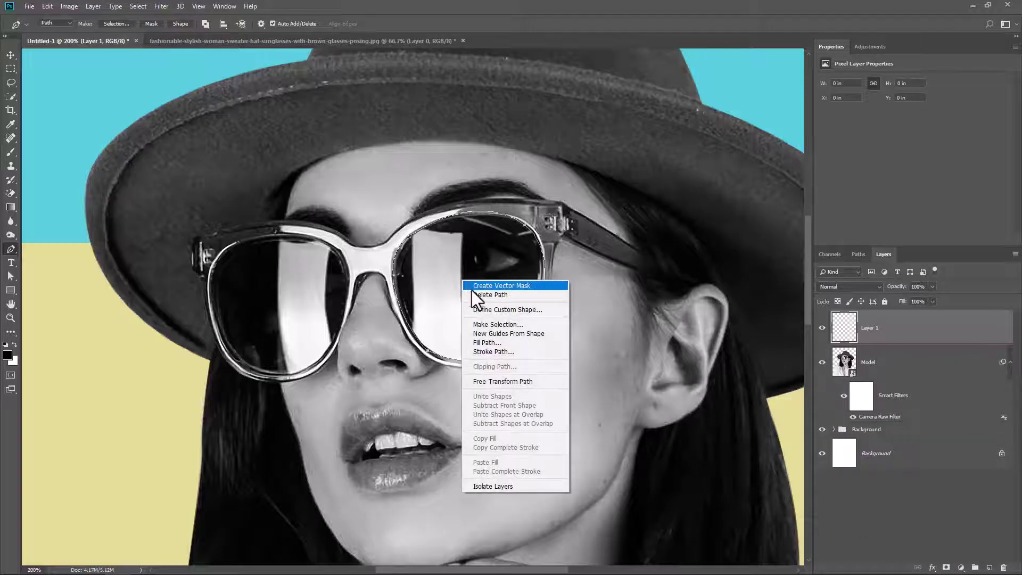
click(484, 323)
click(566, 150)
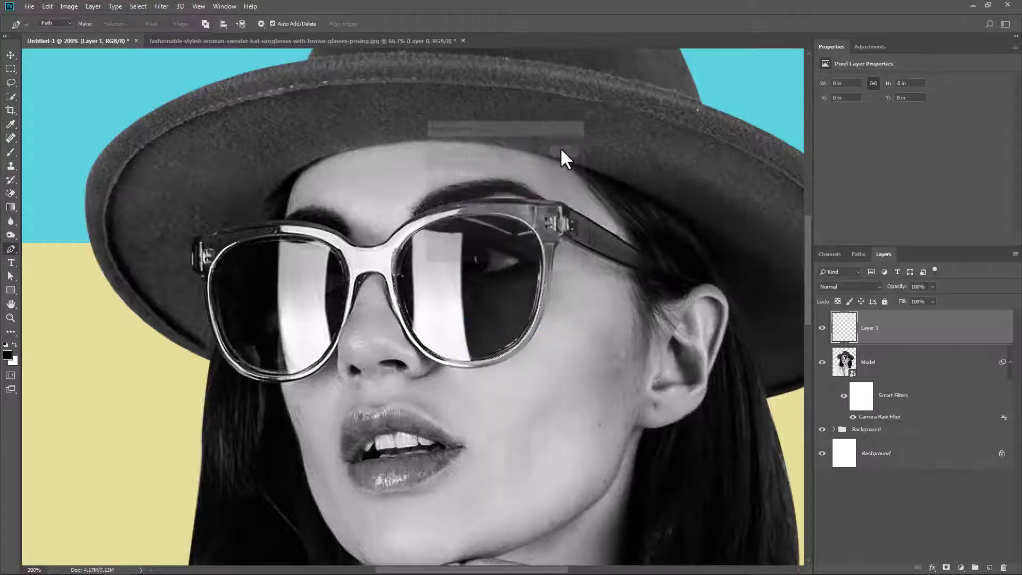
Paint-bucket the right lens solid black, deselect, and add an empty Layer 2 above.
click(10, 207)
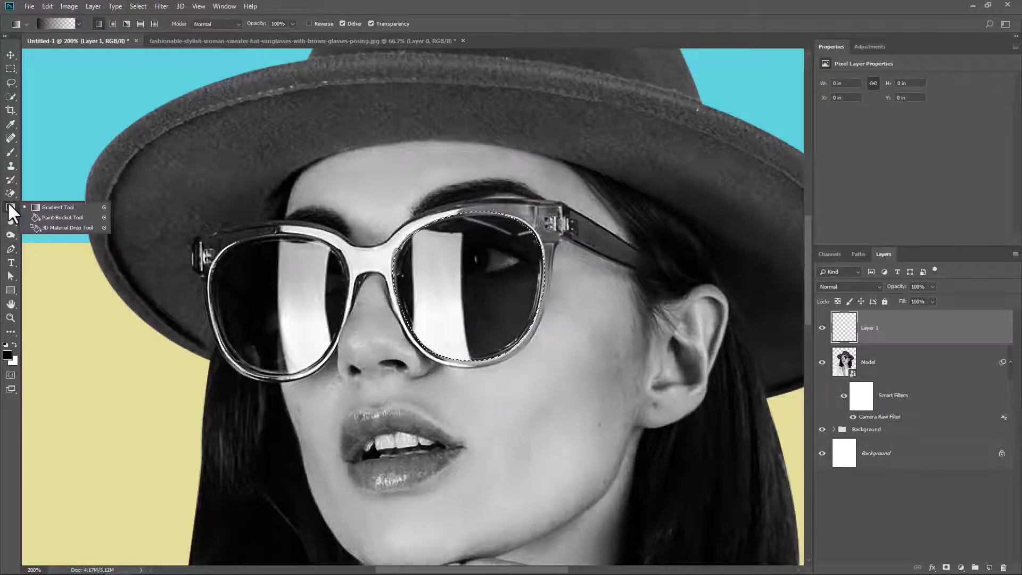
click(37, 217)
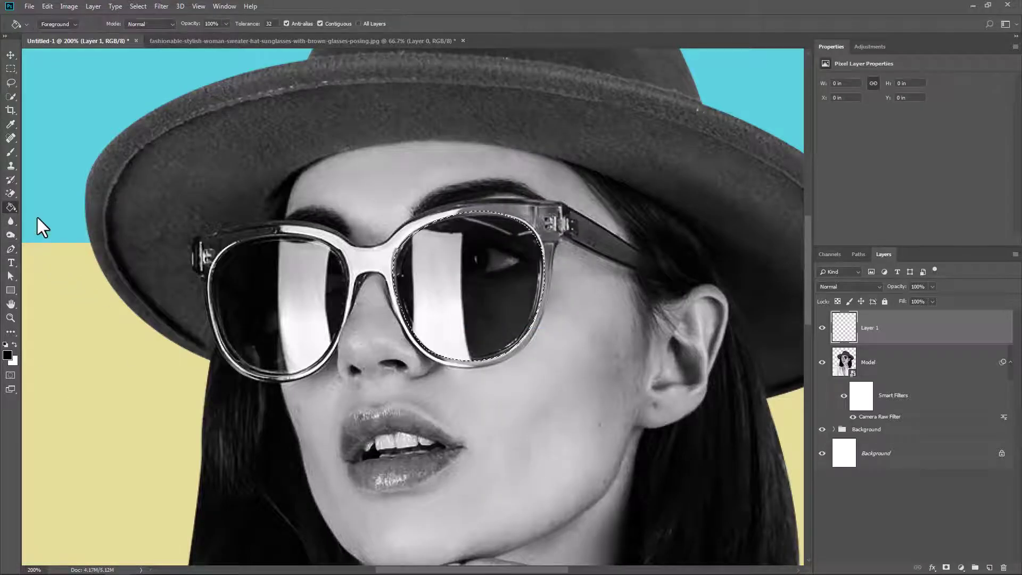
click(501, 288)
key(ctrl+d)
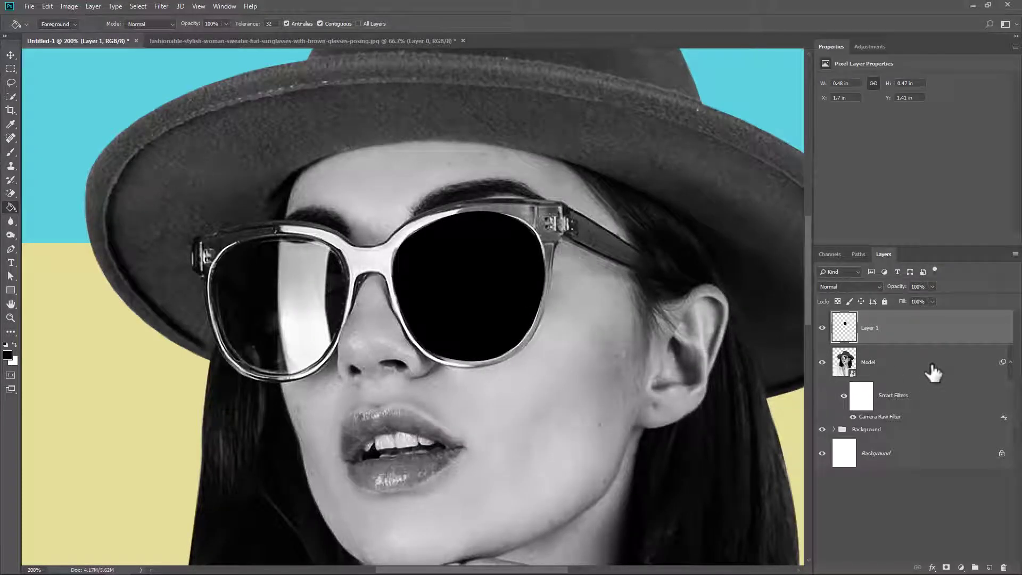
click(989, 567)
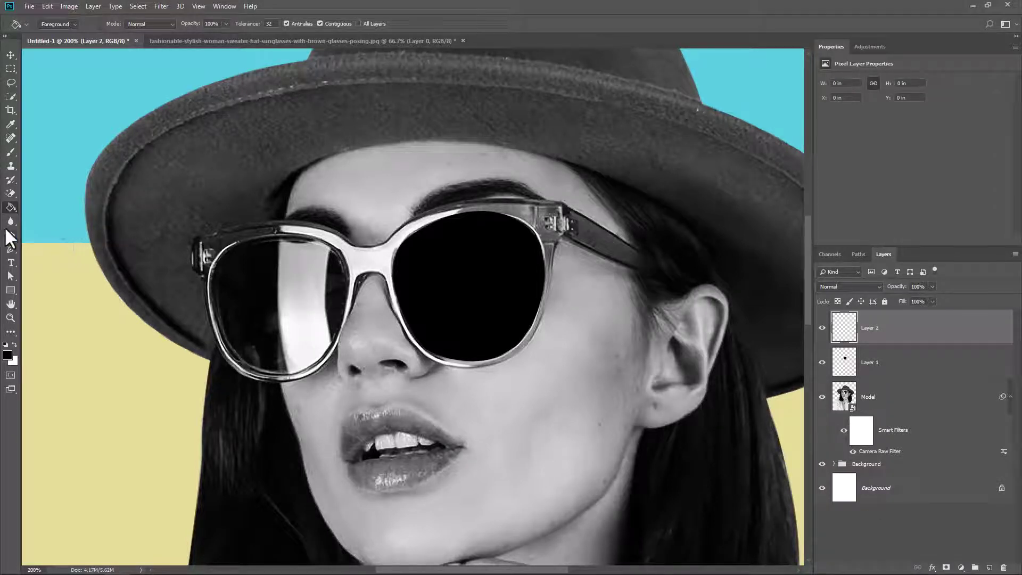
Trace a closed Pen path around the left lens.
click(11, 248)
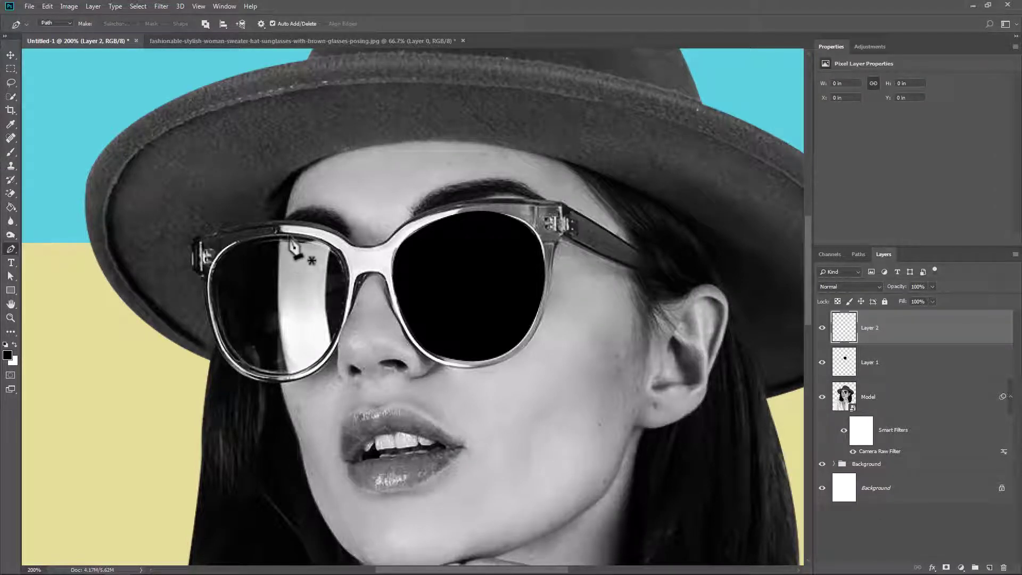
drag(288, 234, 232, 240)
drag(204, 297, 236, 401)
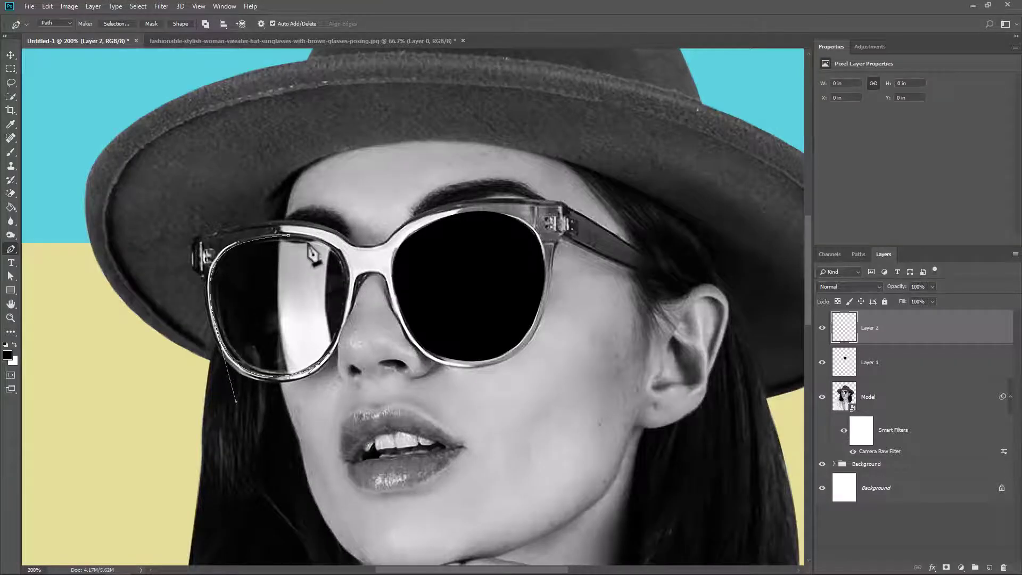
drag(335, 246, 373, 293)
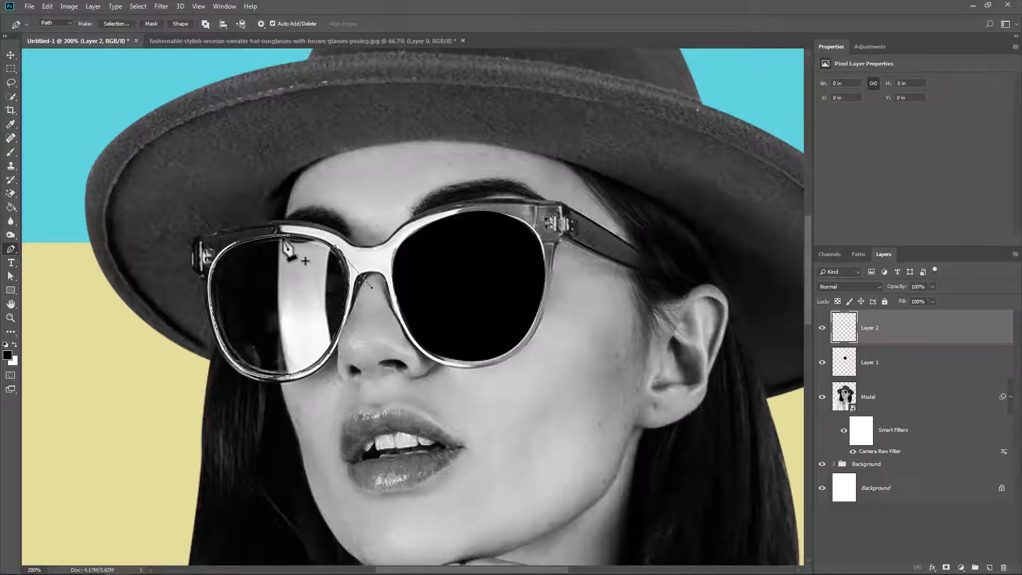
drag(287, 234, 278, 240)
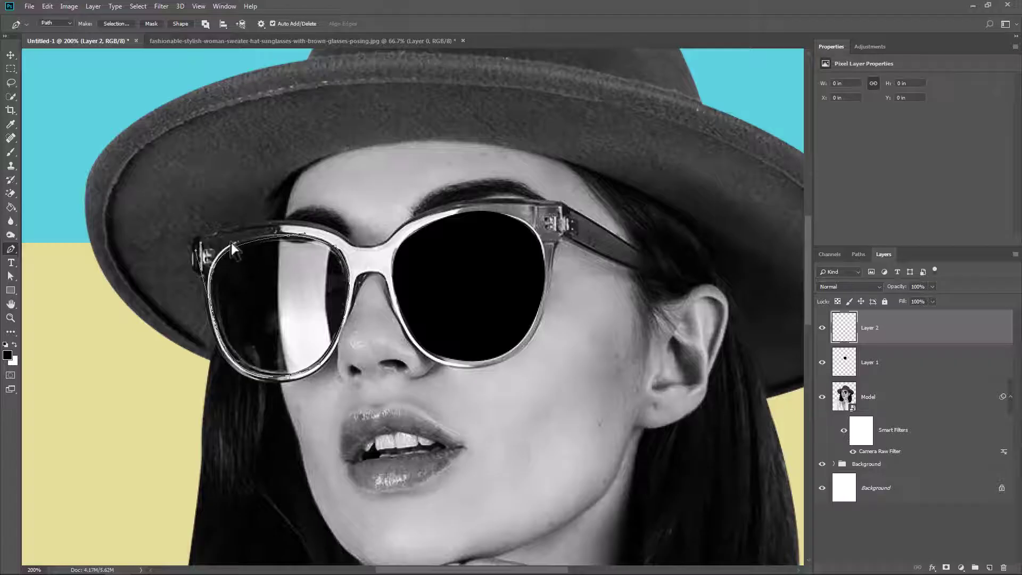
Turn the lens path into a selection, fill it black on Layer 2, and deselect.
right_click(289, 302)
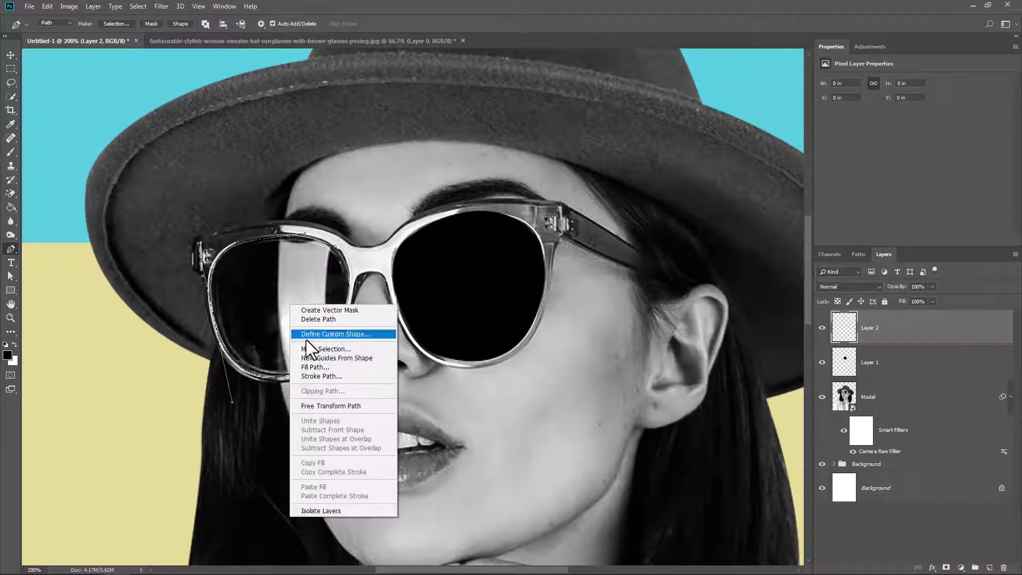
click(319, 343)
click(562, 155)
click(10, 207)
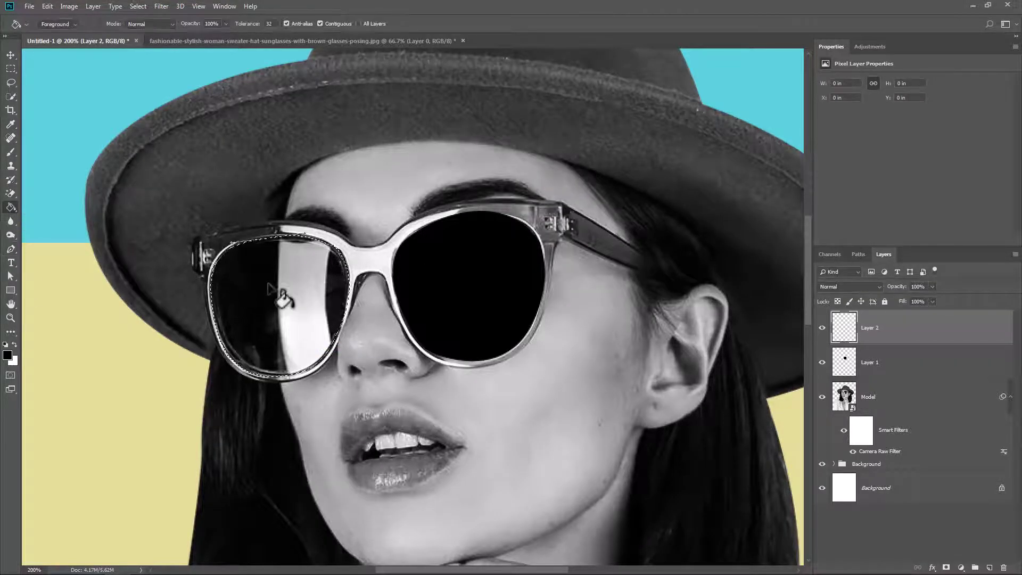
click(277, 298)
key(ctrl+d)
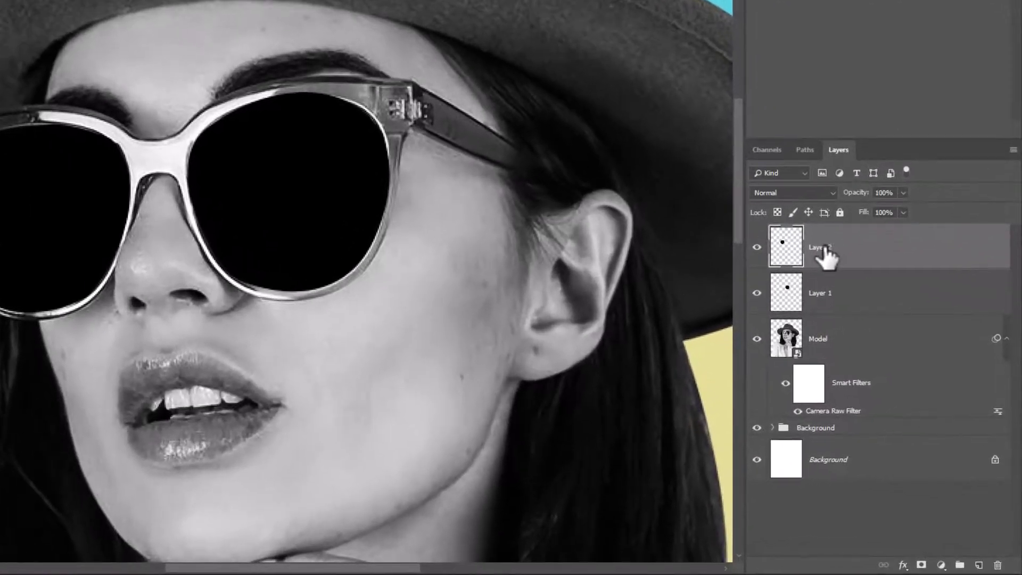
Convert Layer 2 and Layer 1 into smart objects.
right_click(925, 271)
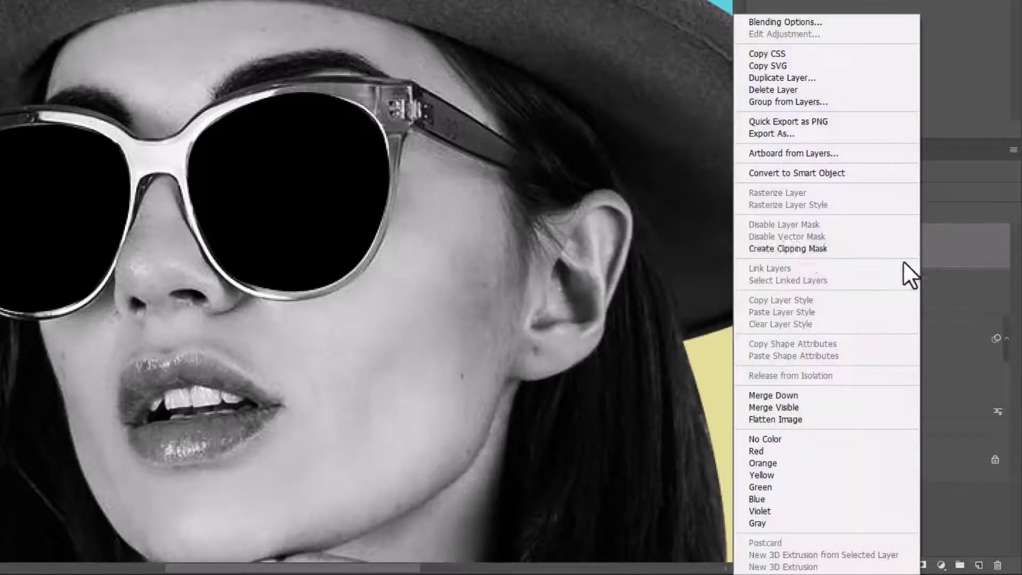
click(780, 169)
click(845, 303)
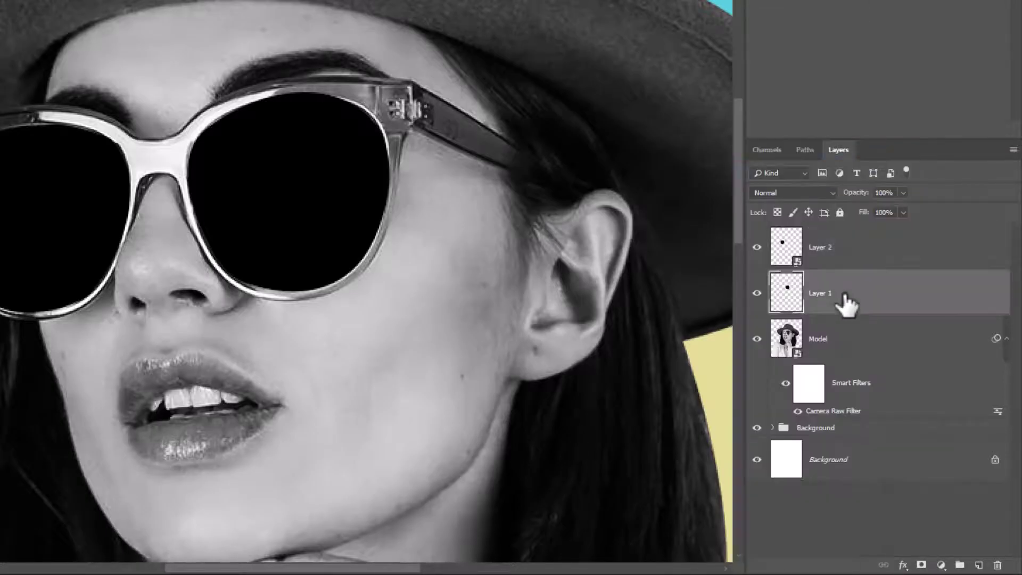
right_click(843, 303)
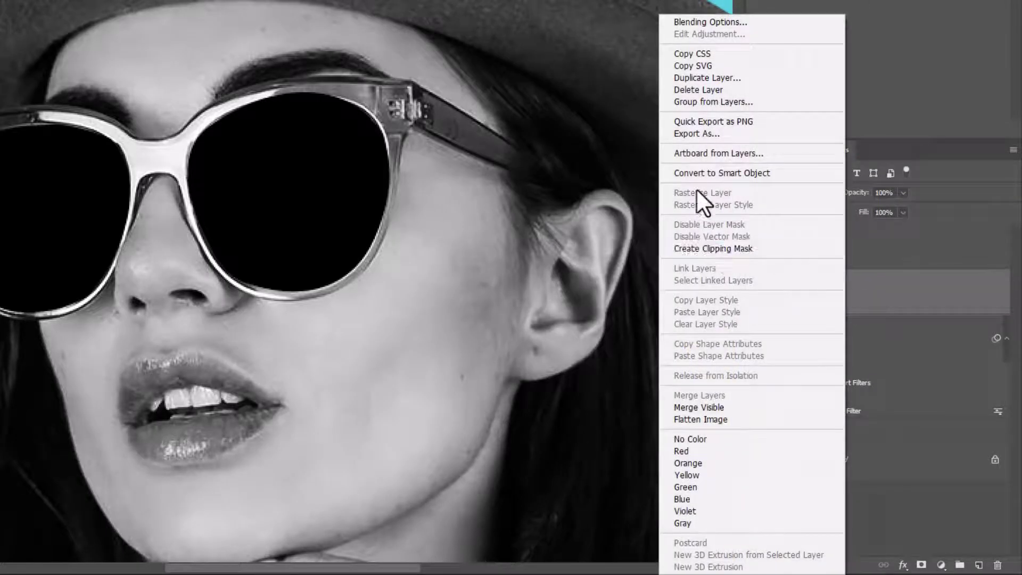
click(696, 174)
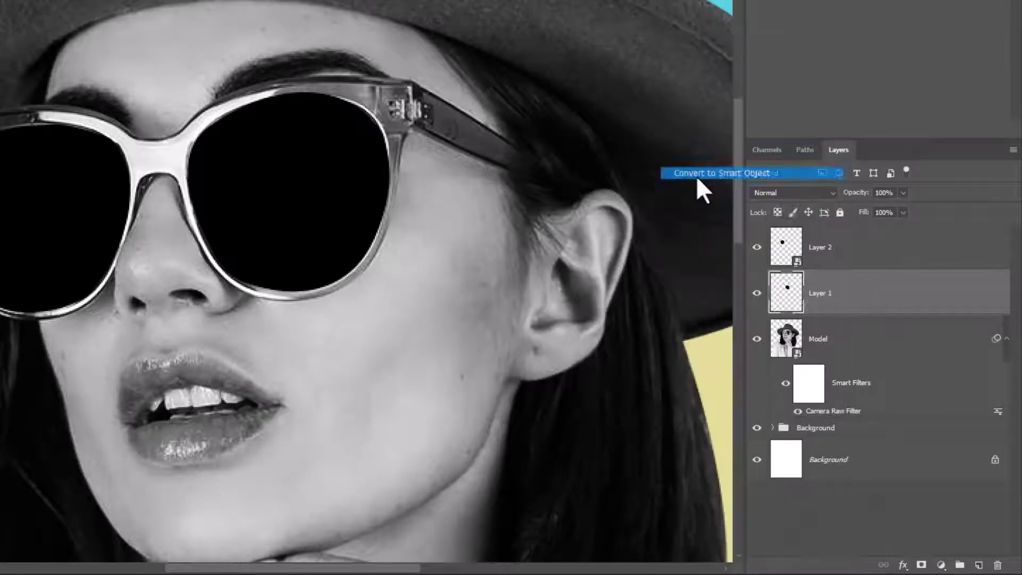
Give Layer 2 a linear magenta-blue-purple Gradient Overlay (98°, 57%) and copy it to Layer 1.
click(837, 266)
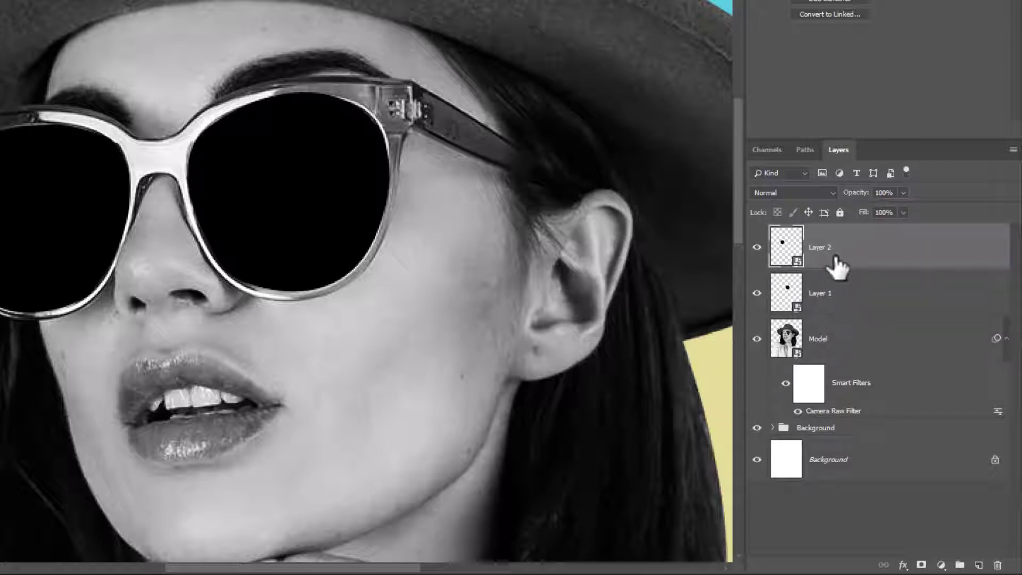
click(903, 564)
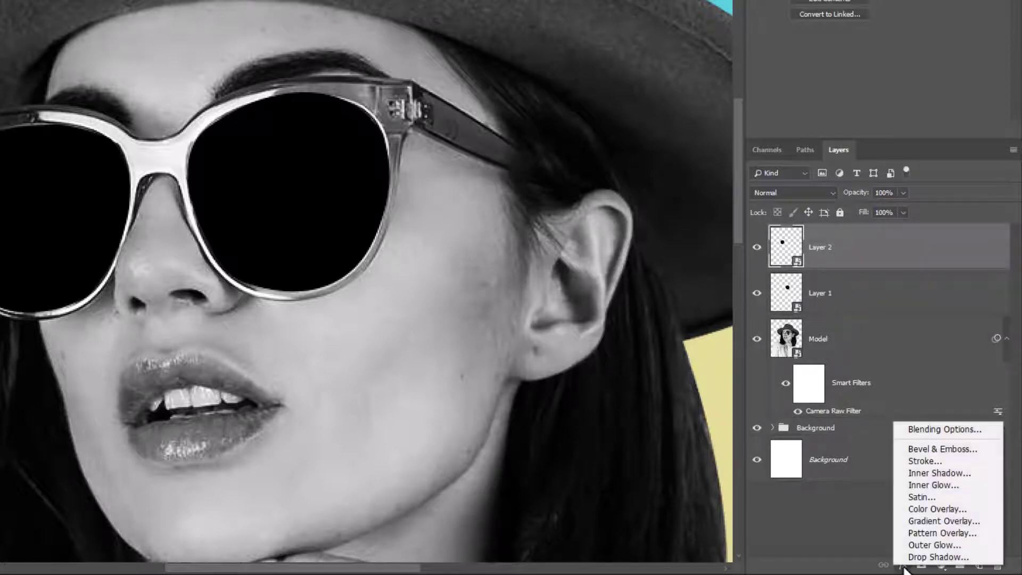
click(927, 518)
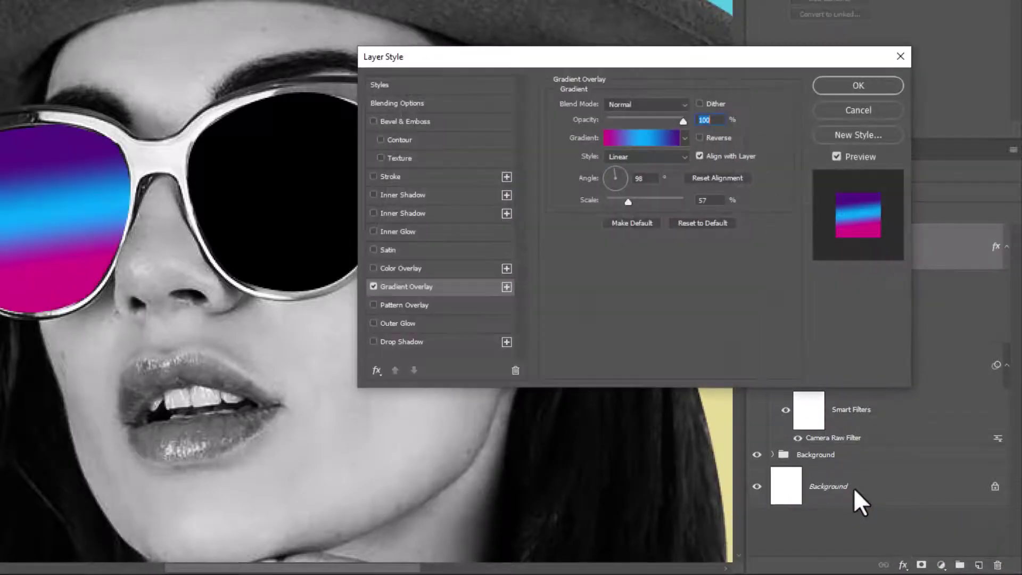
click(644, 133)
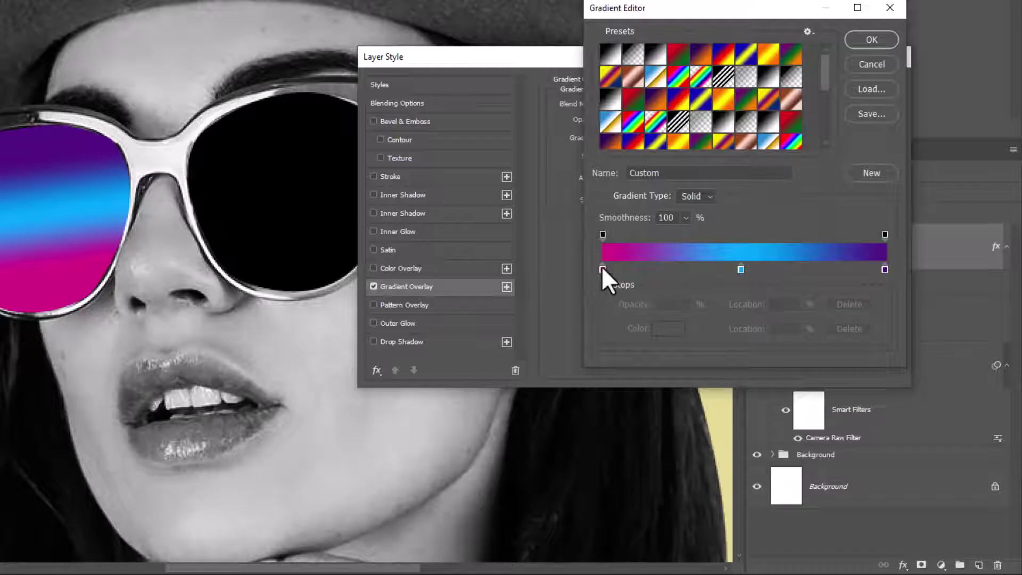
click(871, 40)
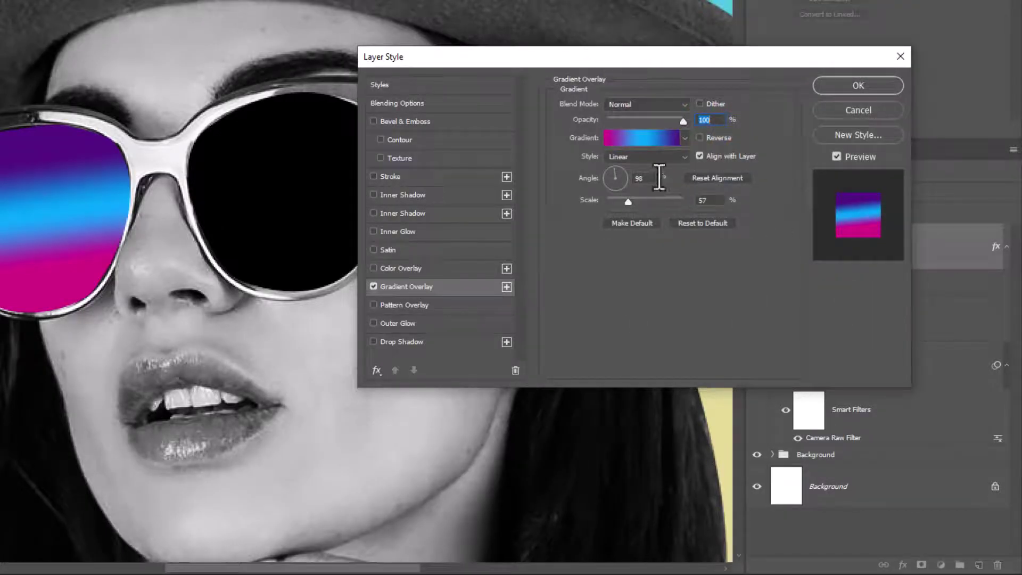
click(653, 157)
click(620, 165)
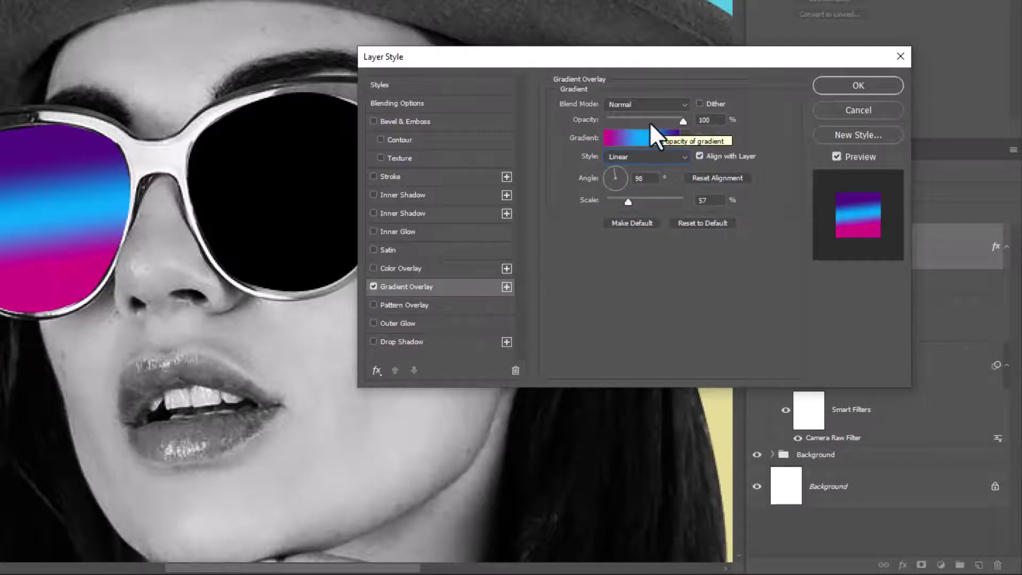
click(839, 86)
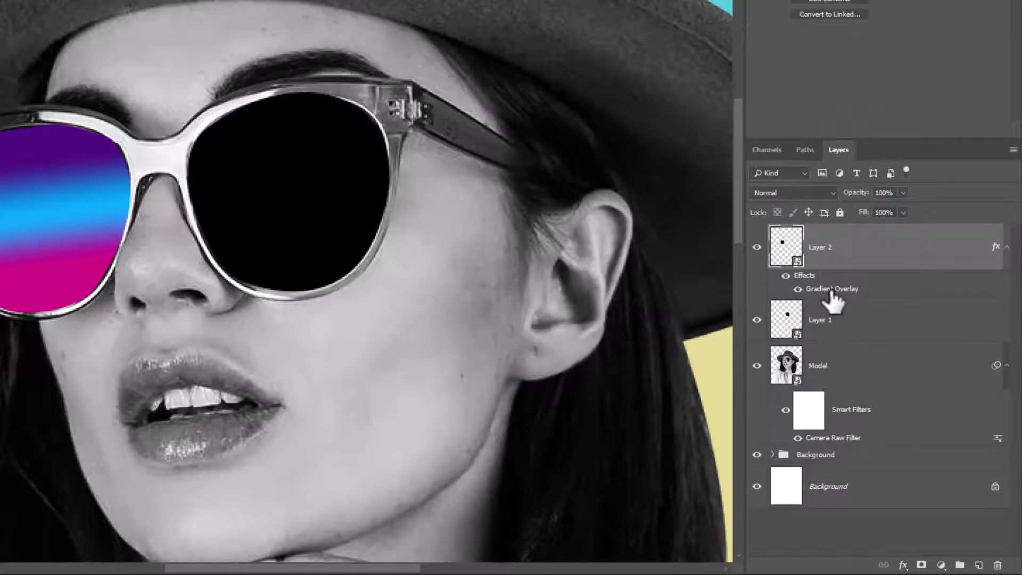
drag(830, 297, 835, 320)
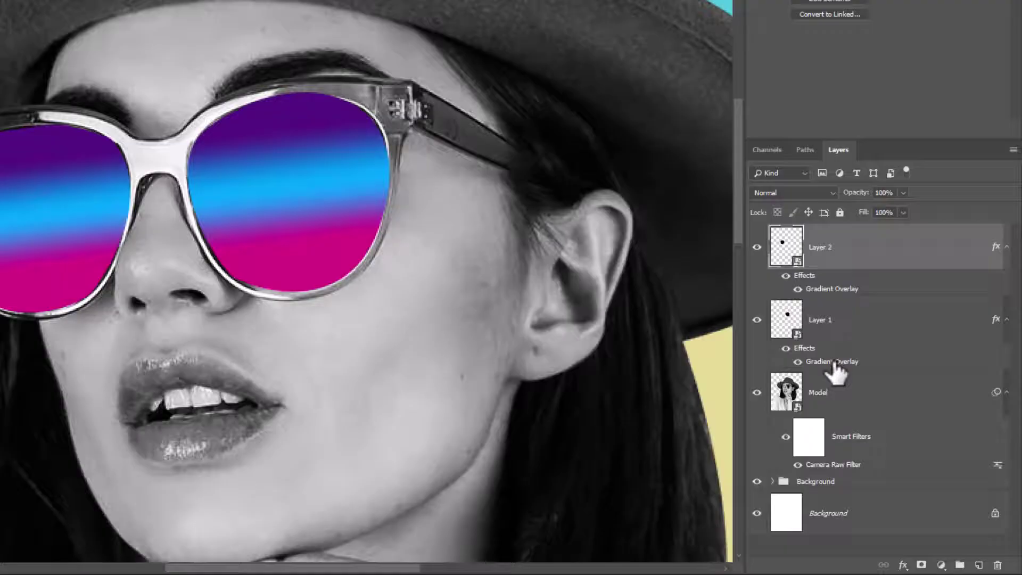
In Layer 1's gradient overlay, make the left stop orange and the middle stop magenta.
double_click(835, 367)
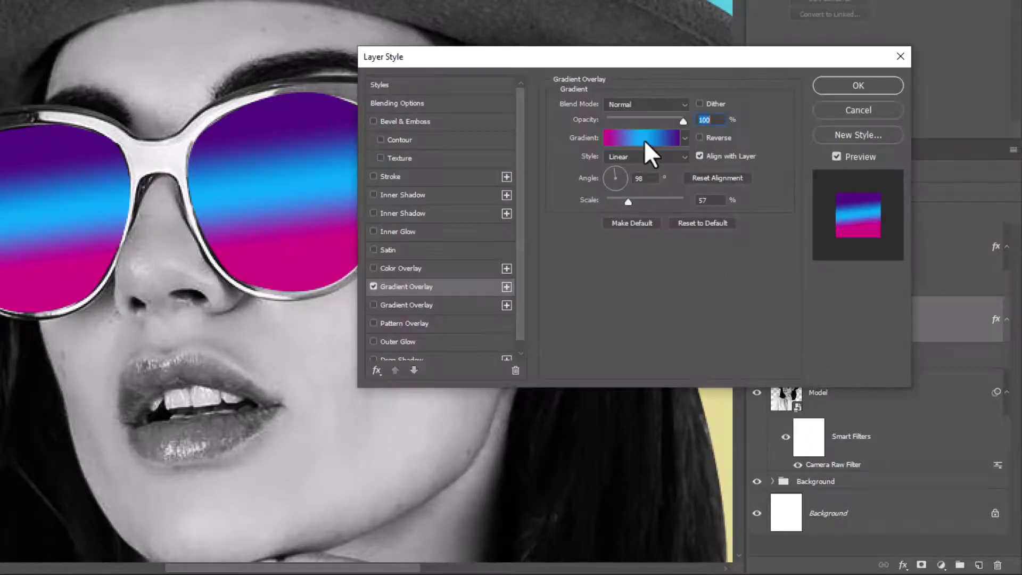
click(645, 140)
double_click(602, 269)
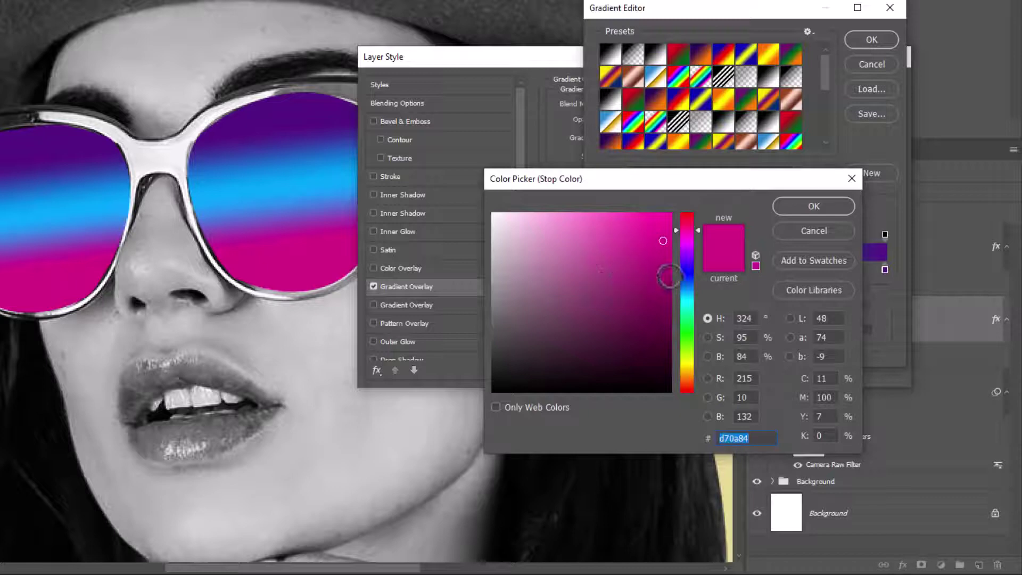
drag(689, 313, 691, 380)
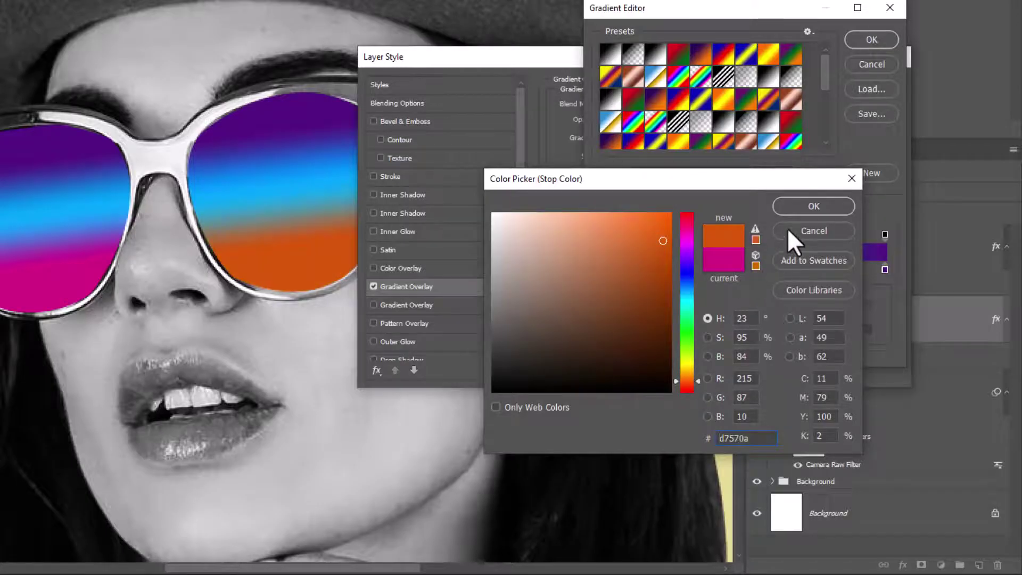
click(797, 209)
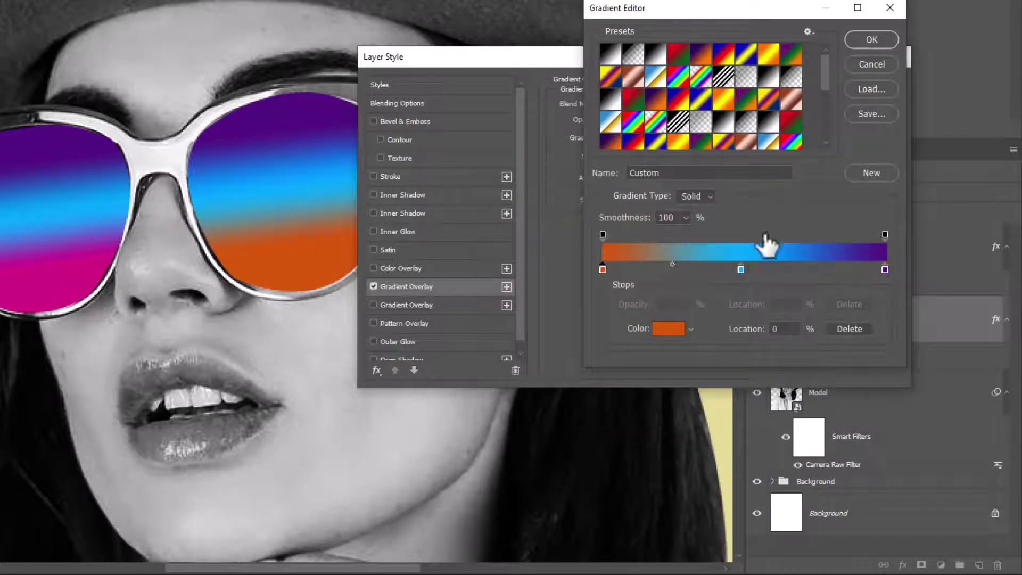
double_click(740, 270)
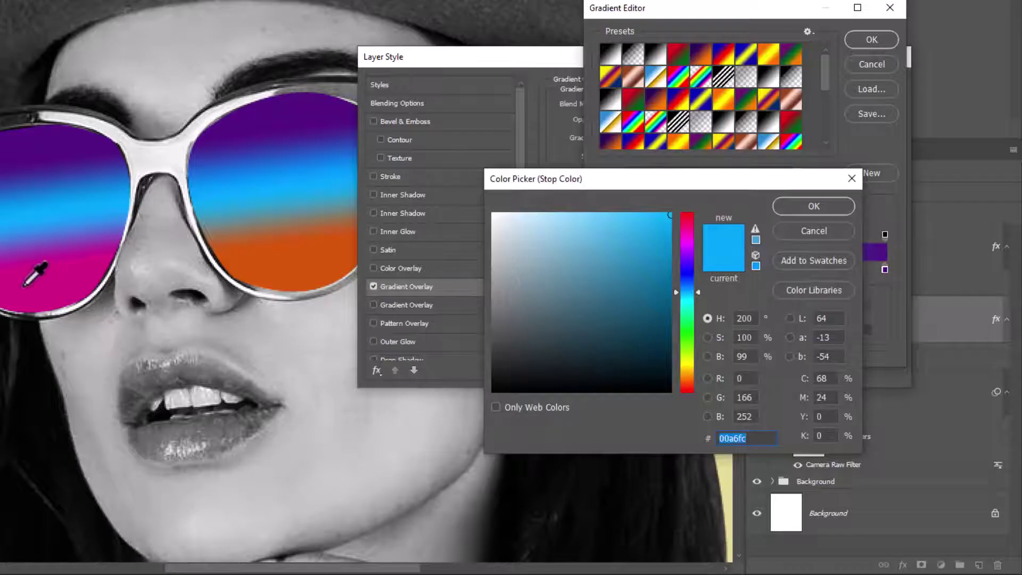
click(24, 286)
click(831, 210)
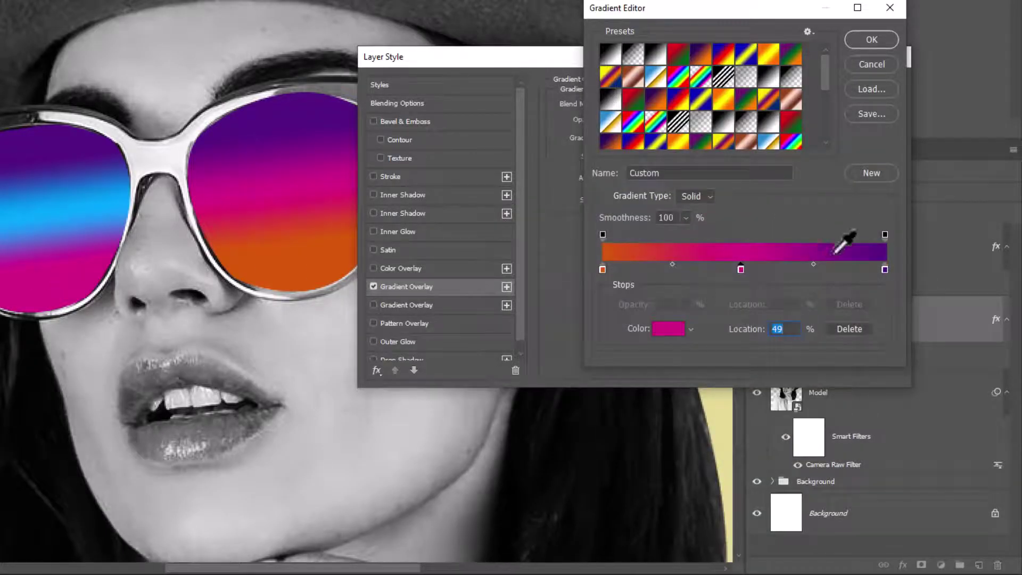
Set the right gradient stop to a deeper blue #007cfb and apply the overlay.
double_click(884, 270)
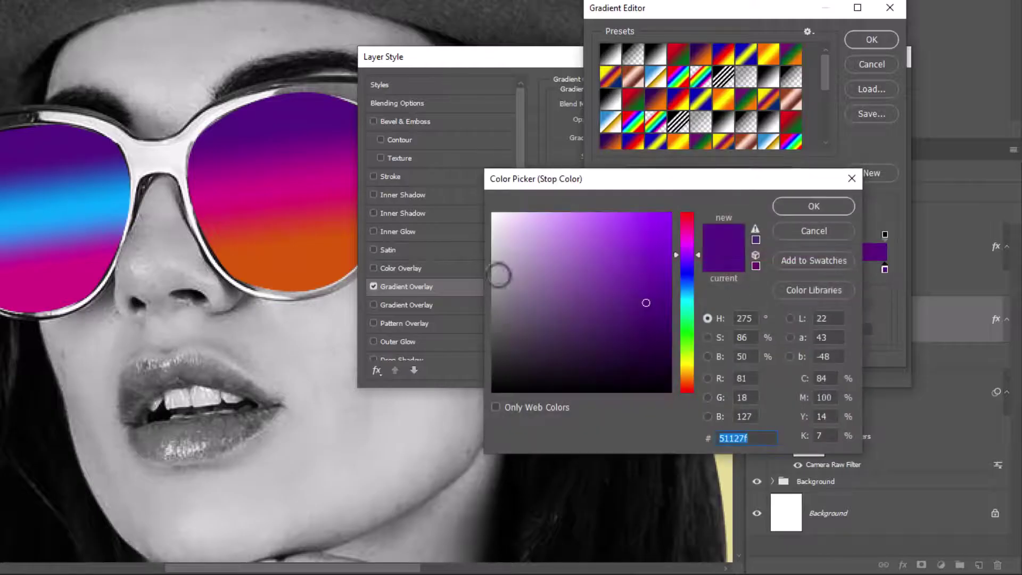
click(83, 209)
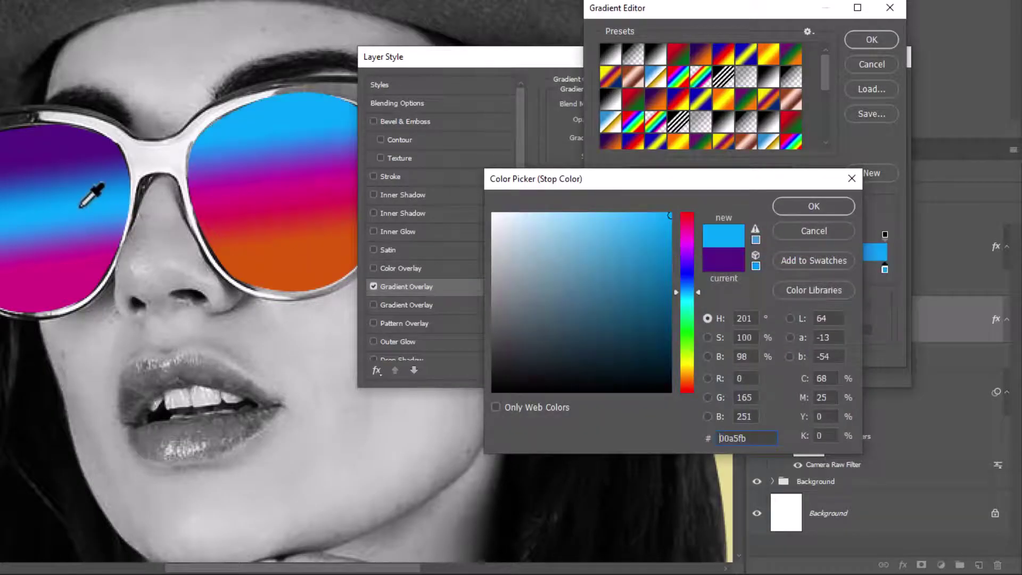
click(688, 286)
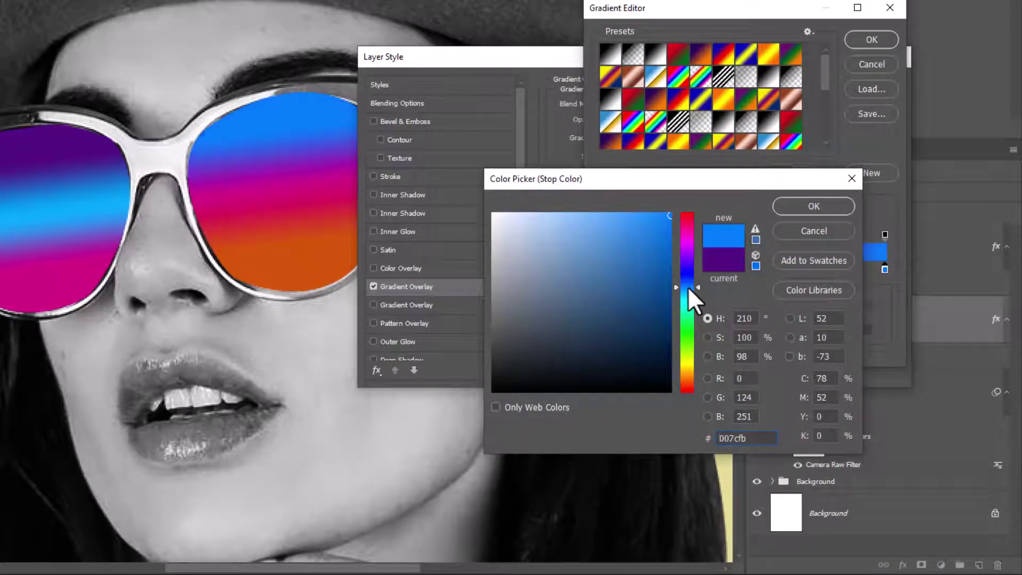
click(814, 206)
click(741, 269)
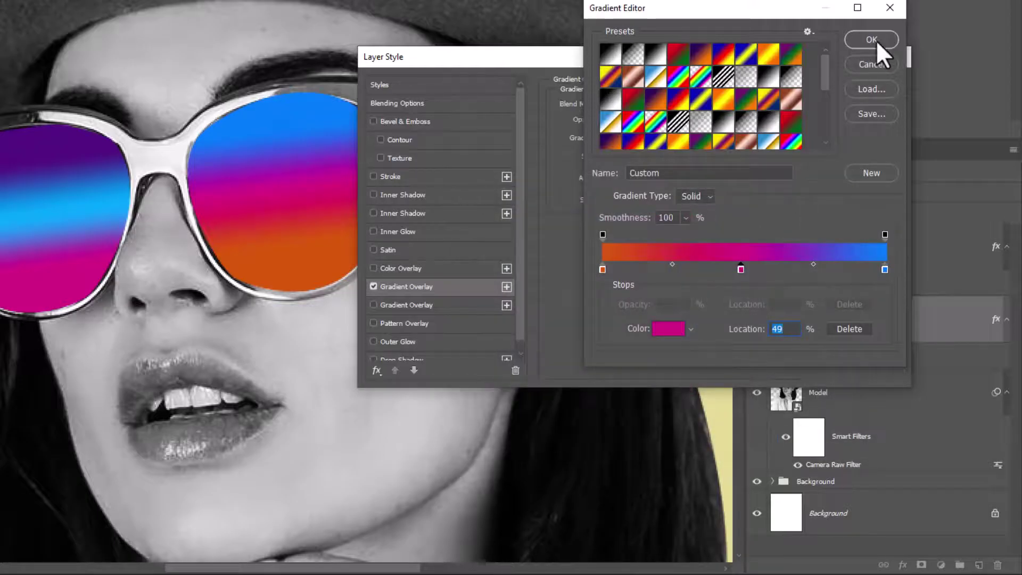
click(876, 40)
click(849, 83)
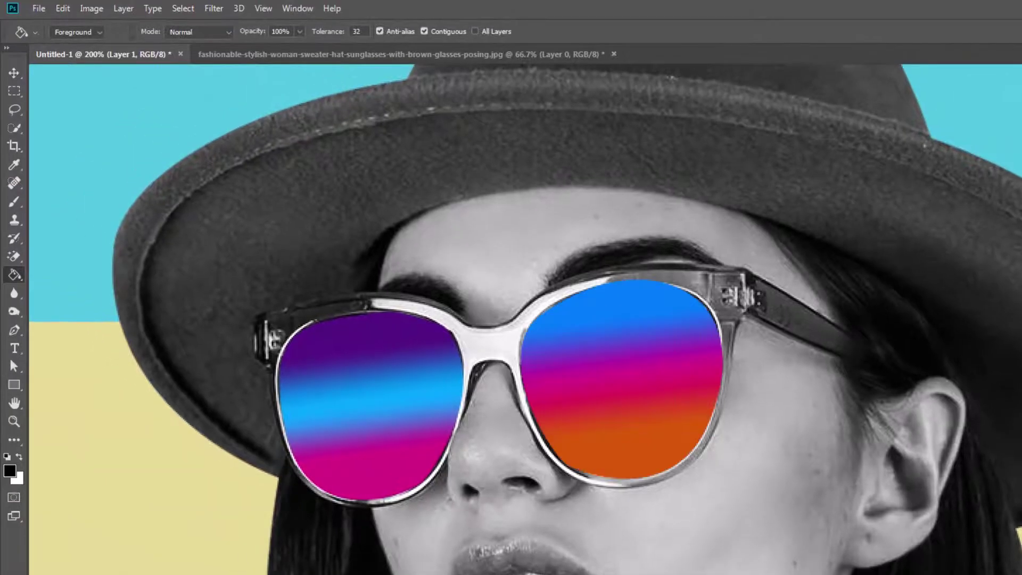
In Liquify on Layer 1, pull a long drip down from the right lens's bottom edge.
click(215, 8)
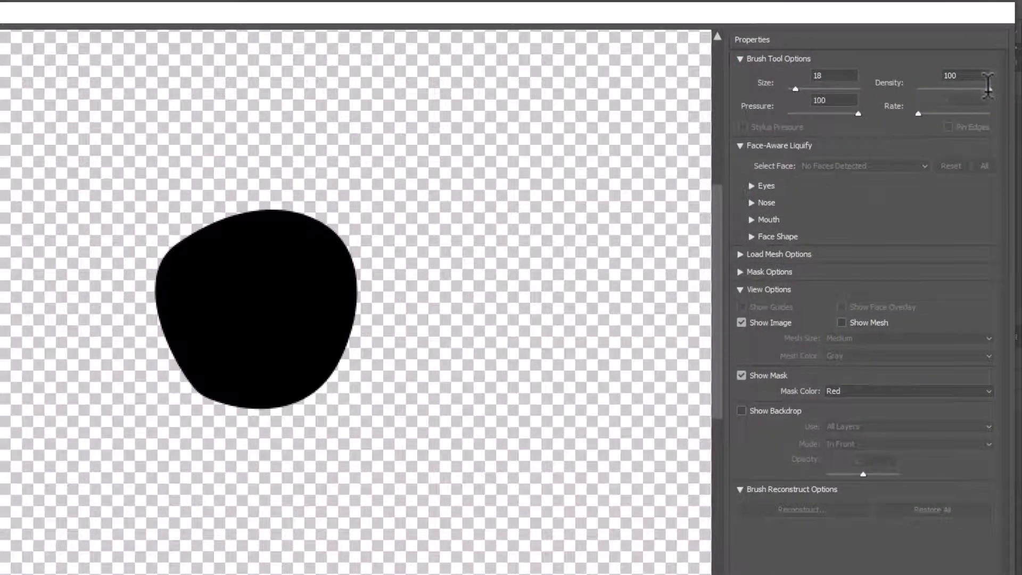
click(985, 77)
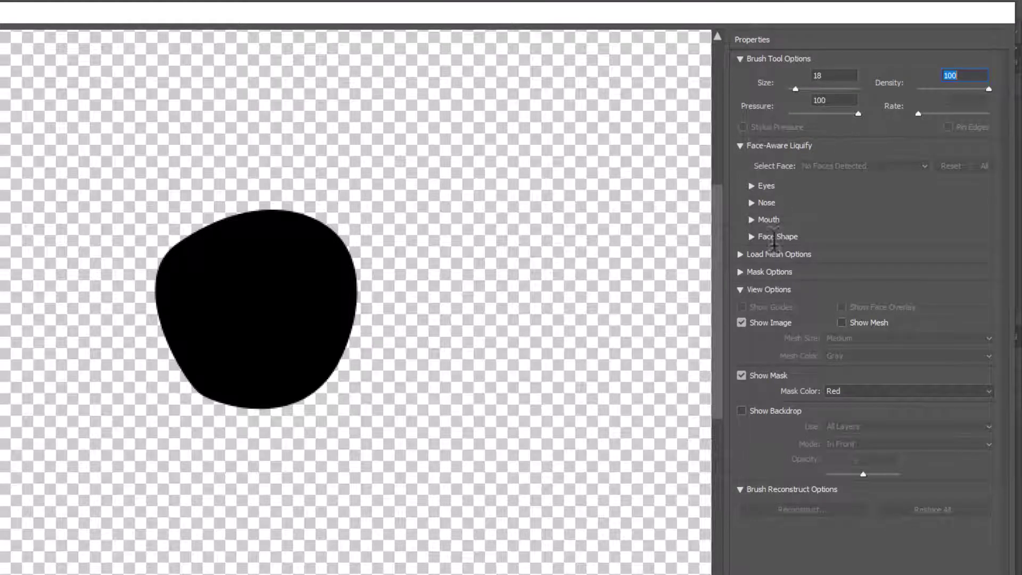
drag(300, 402, 294, 450)
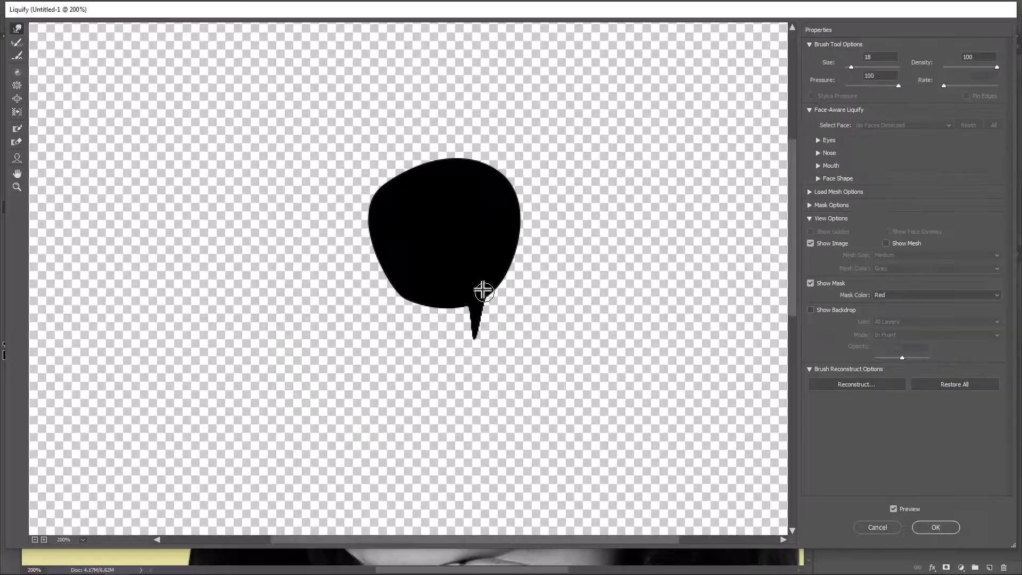
drag(483, 291, 472, 450)
drag(481, 289, 472, 479)
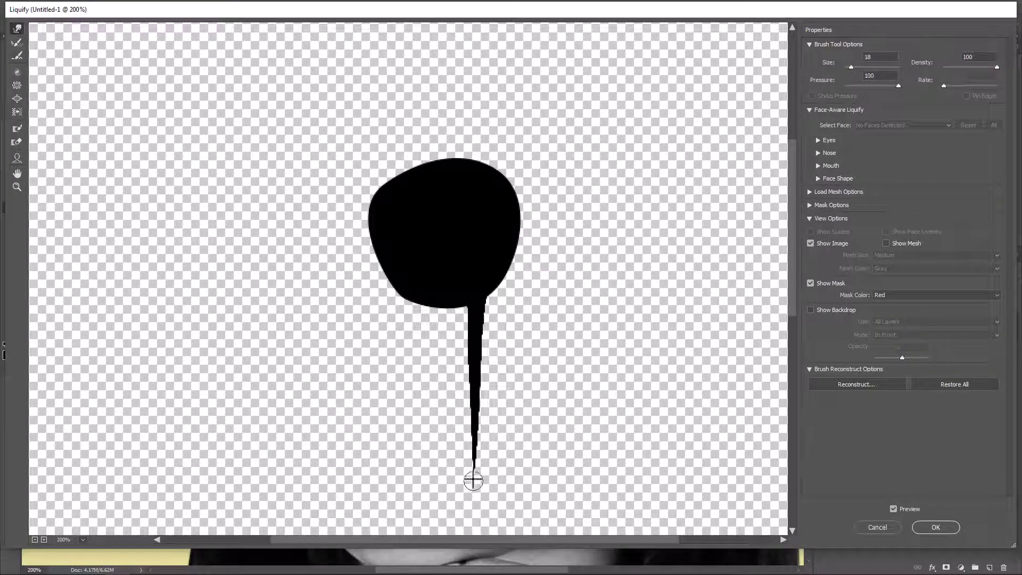
scroll(478, 314, down, 3)
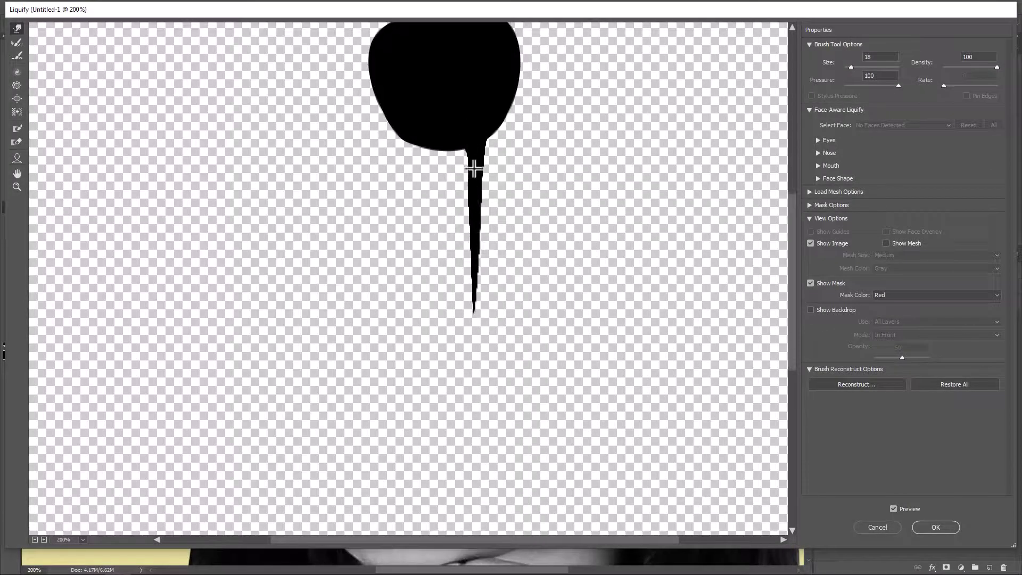
drag(473, 169, 477, 383)
Pull two more drips from the lens's bottom and lower-left edges and apply the Liquify.
drag(436, 143, 442, 213)
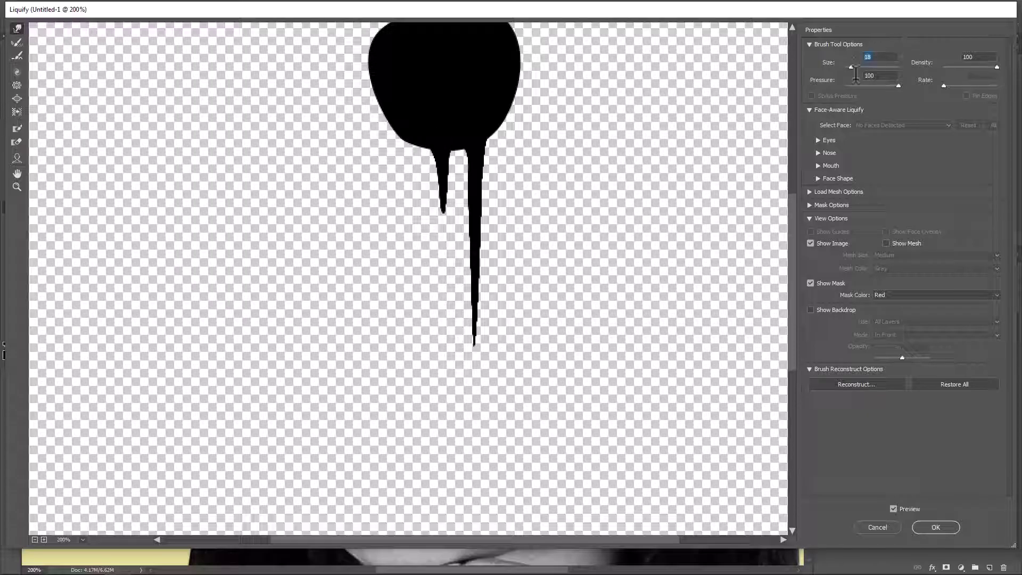
drag(412, 131, 412, 263)
drag(413, 148, 411, 303)
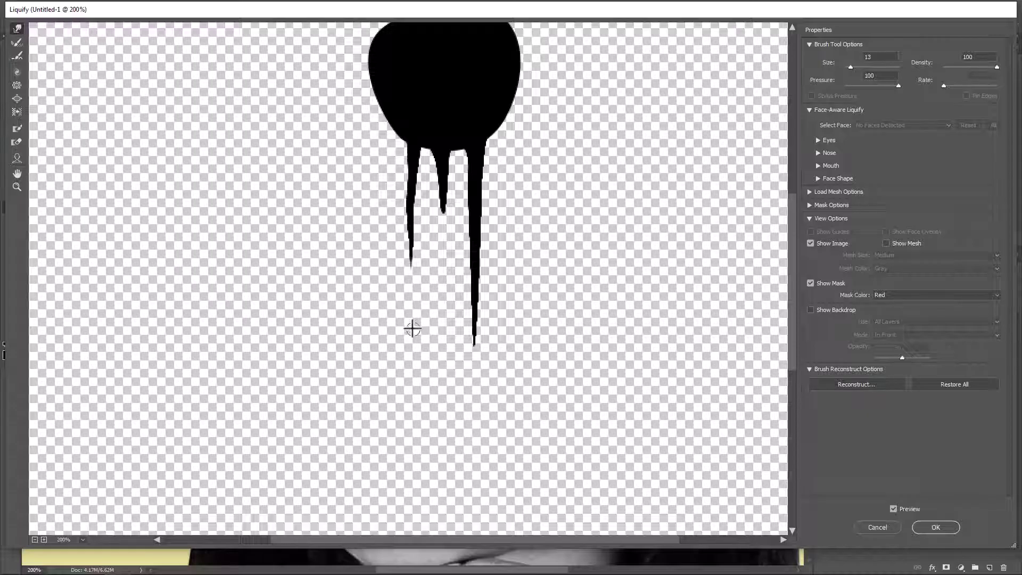
drag(411, 134, 416, 273)
drag(408, 200, 421, 324)
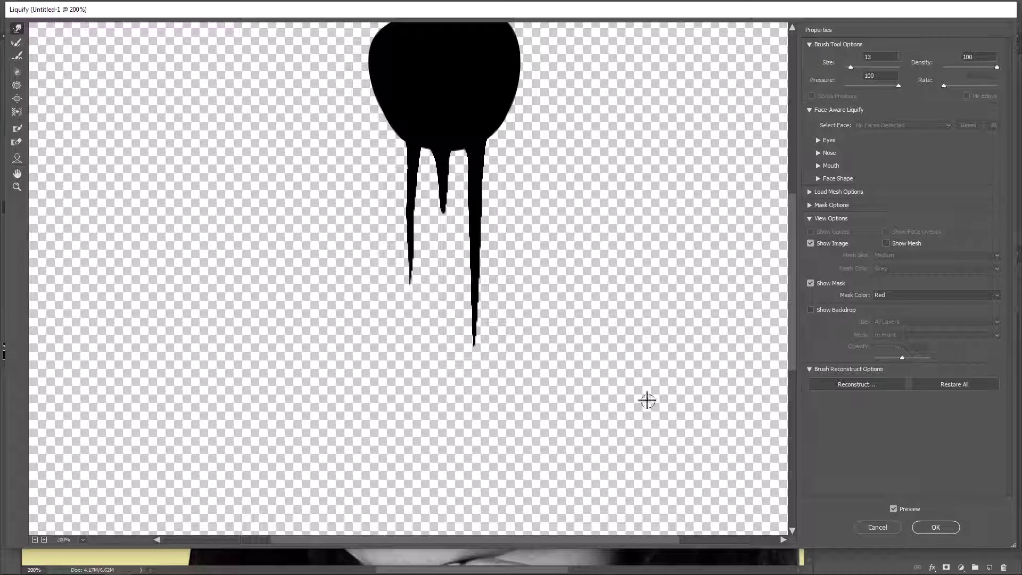
click(935, 527)
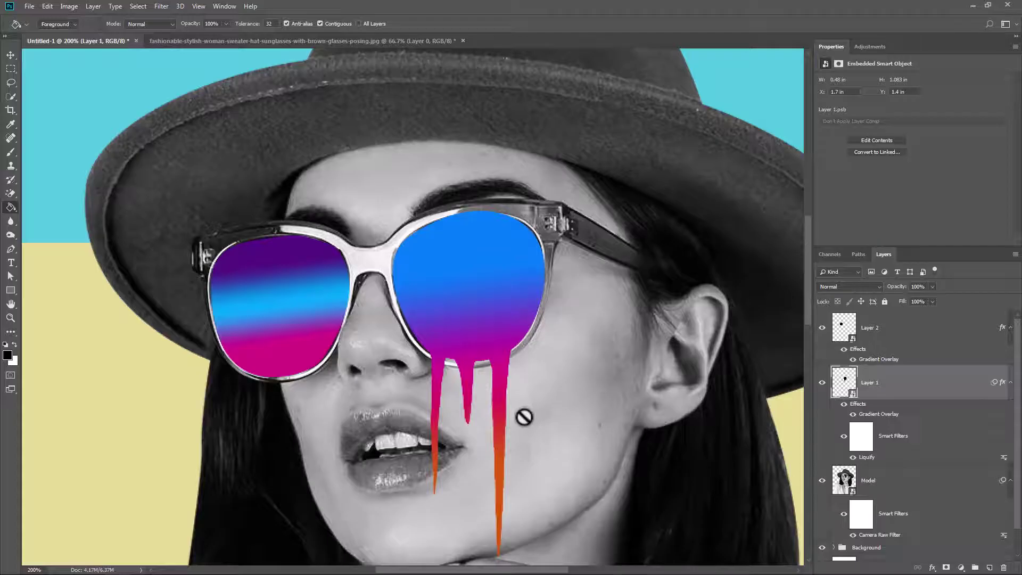
Liquify Layer 2 with Forward Warp, pulling two drips down from the left lens's bottom edge.
click(911, 339)
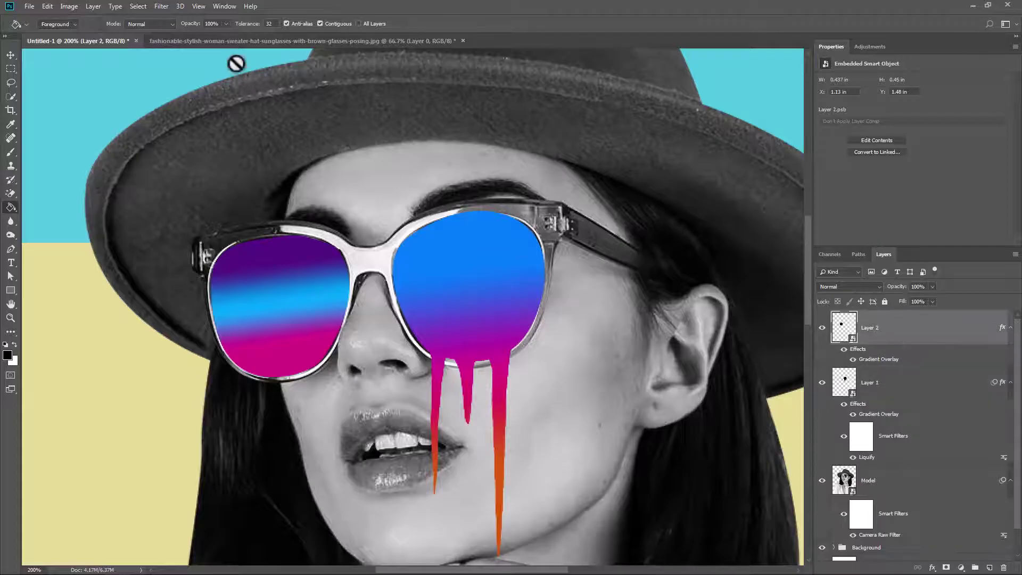
click(160, 7)
click(174, 81)
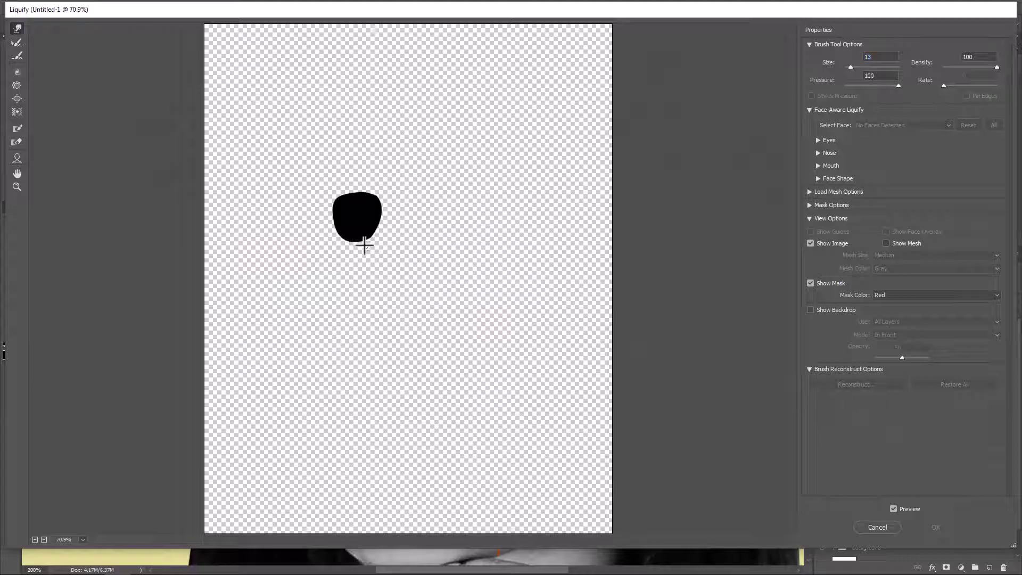
key(ctrl+plus)
key(ctrl+plus)
key(ctrl+plus)
key(ctrl+minus)
drag(342, 227, 451, 335)
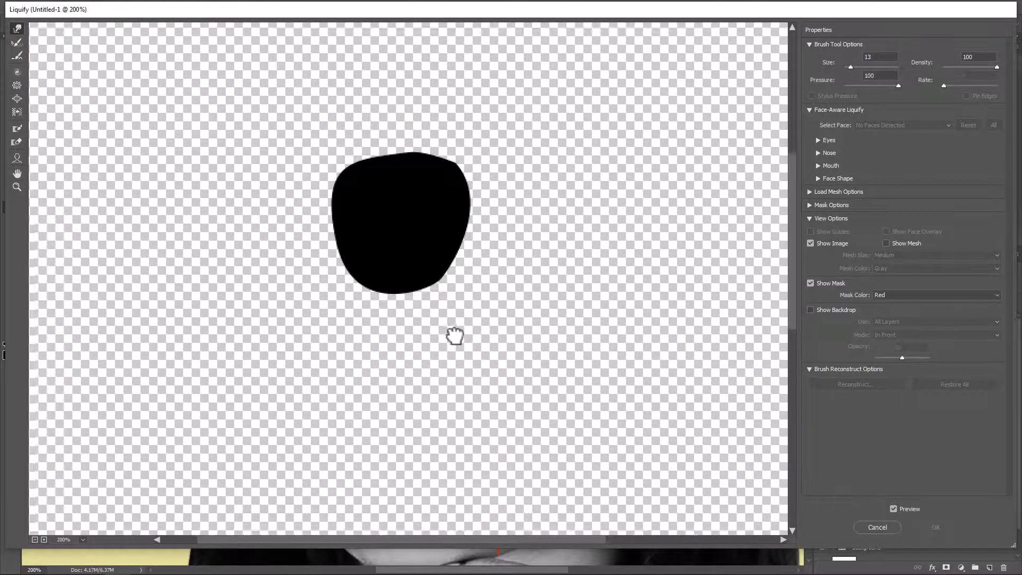
mouse_move(404, 284)
mouse_down()
mouse_move(408, 336)
mouse_move(406, 296)
mouse_move(390, 376)
mouse_move(411, 292)
mouse_move(400, 295)
mouse_move(401, 451)
mouse_up()
drag(401, 357, 402, 433)
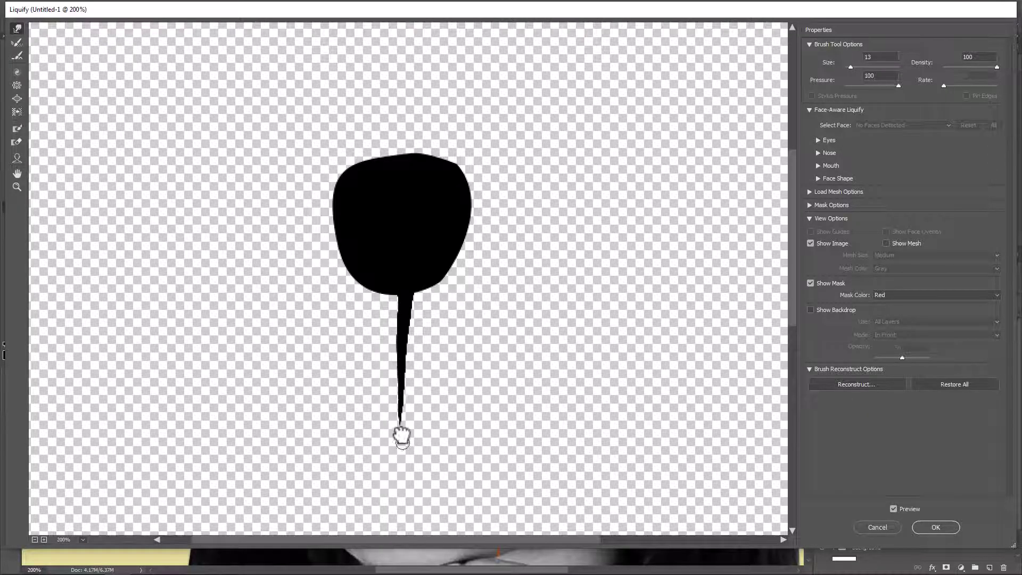
mouse_move(400, 391)
mouse_down()
mouse_move(393, 481)
mouse_move(403, 332)
mouse_move(394, 497)
mouse_up()
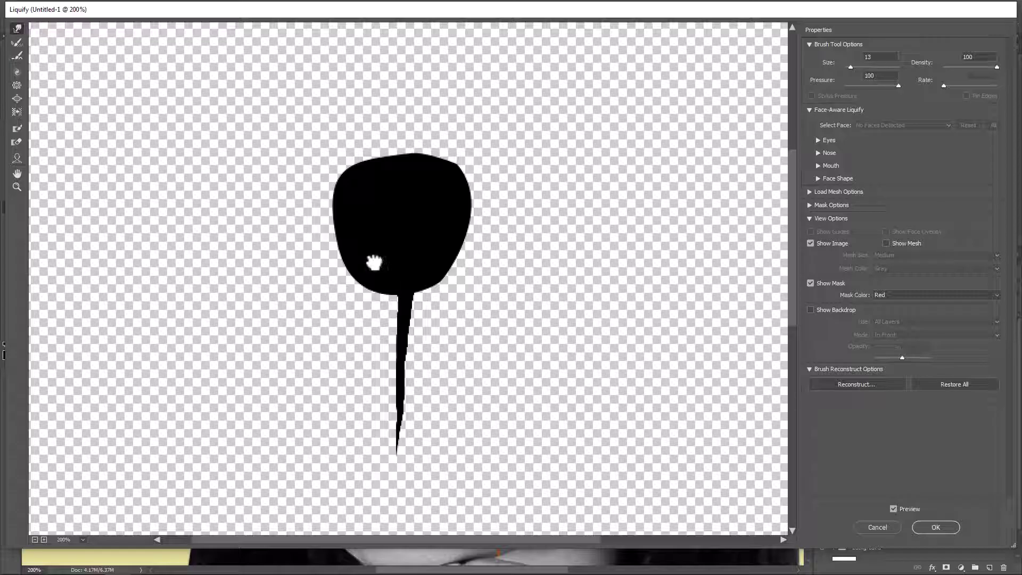
drag(363, 272, 364, 364)
drag(361, 326, 354, 418)
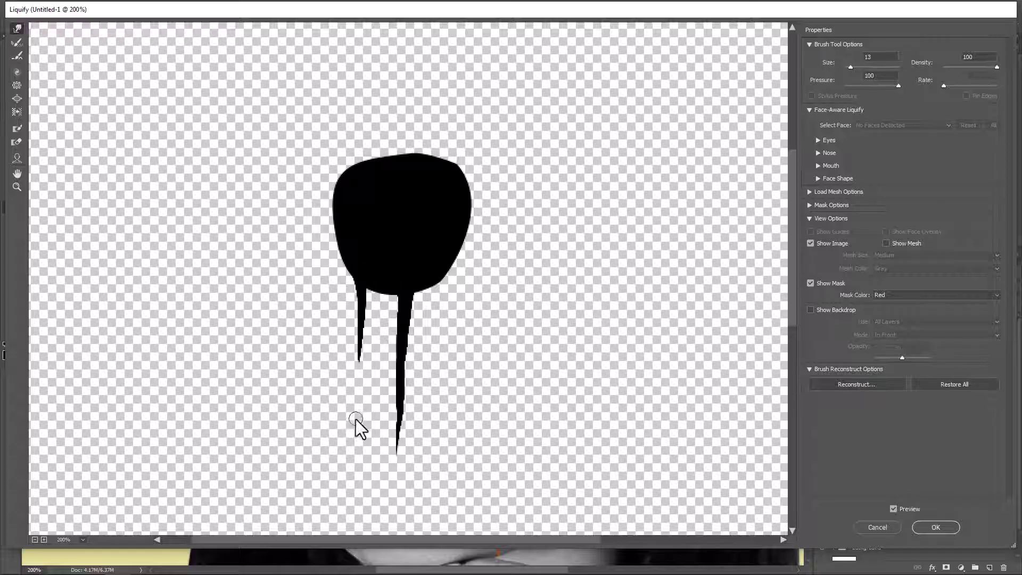
click(931, 525)
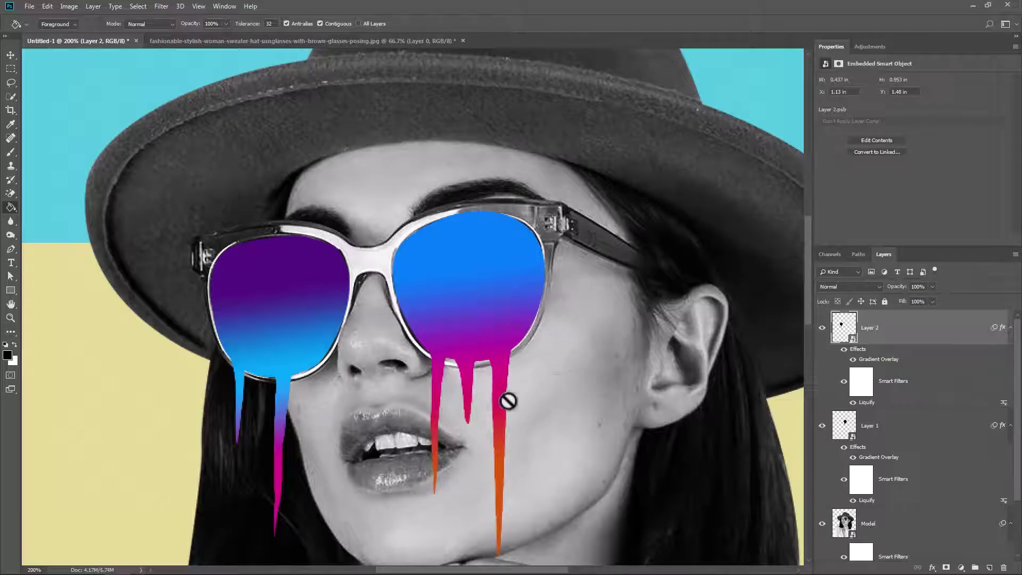
Raise Layer 2's gradient overlay and cut its scale to 31% so the left drips turn magenta.
double_click(880, 360)
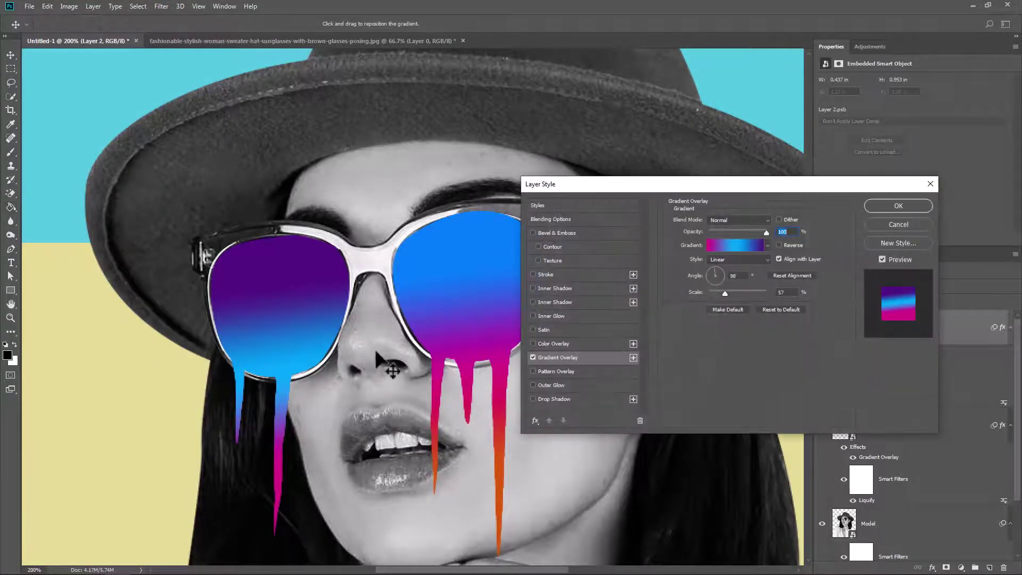
drag(284, 328, 287, 280)
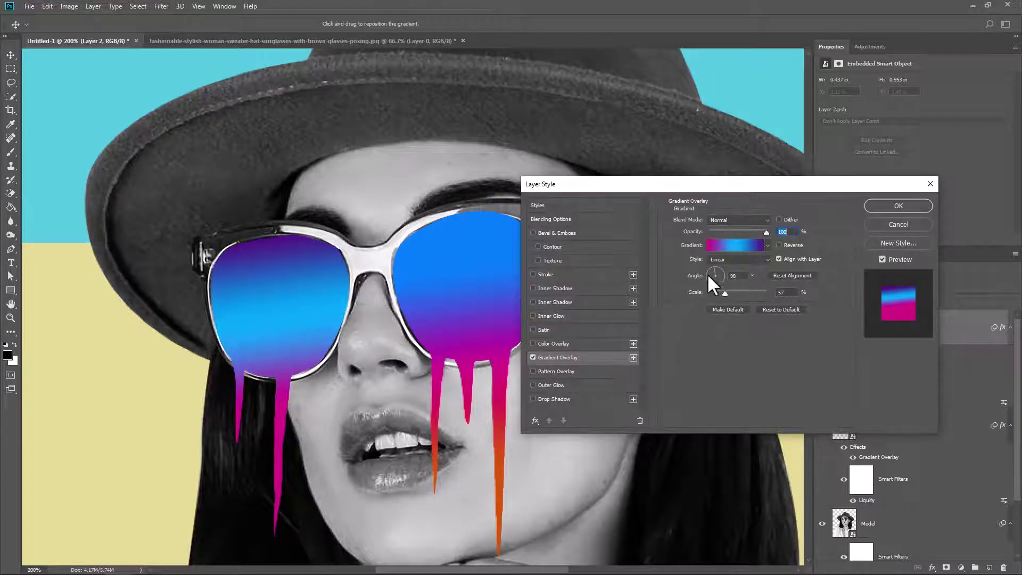
drag(721, 288, 714, 286)
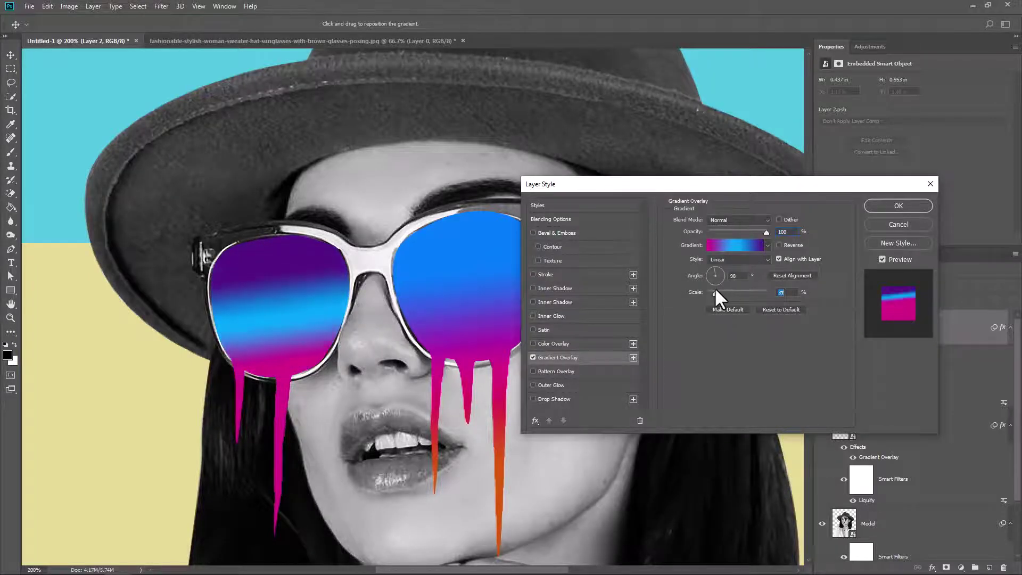
drag(295, 312, 295, 309)
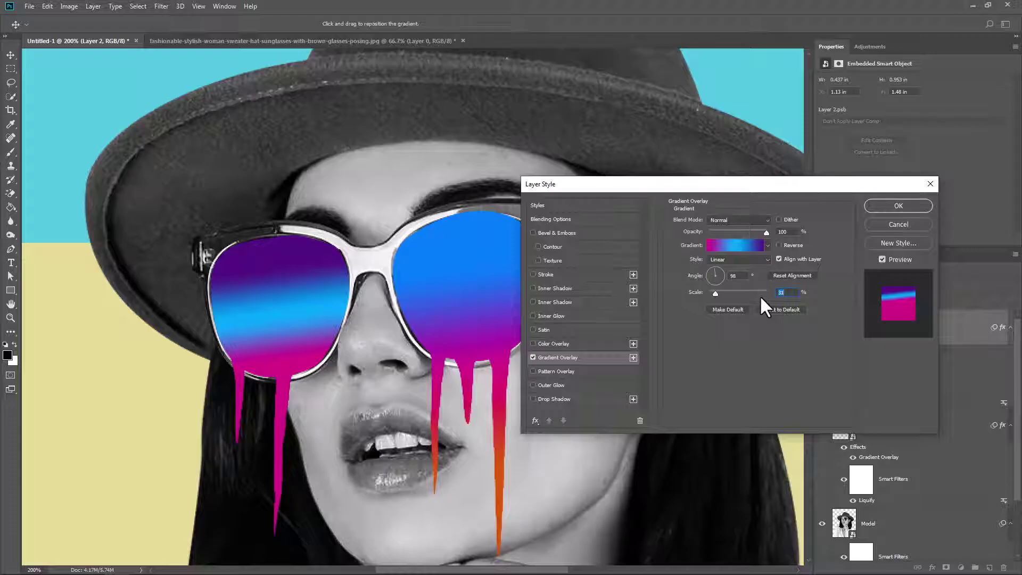
click(899, 207)
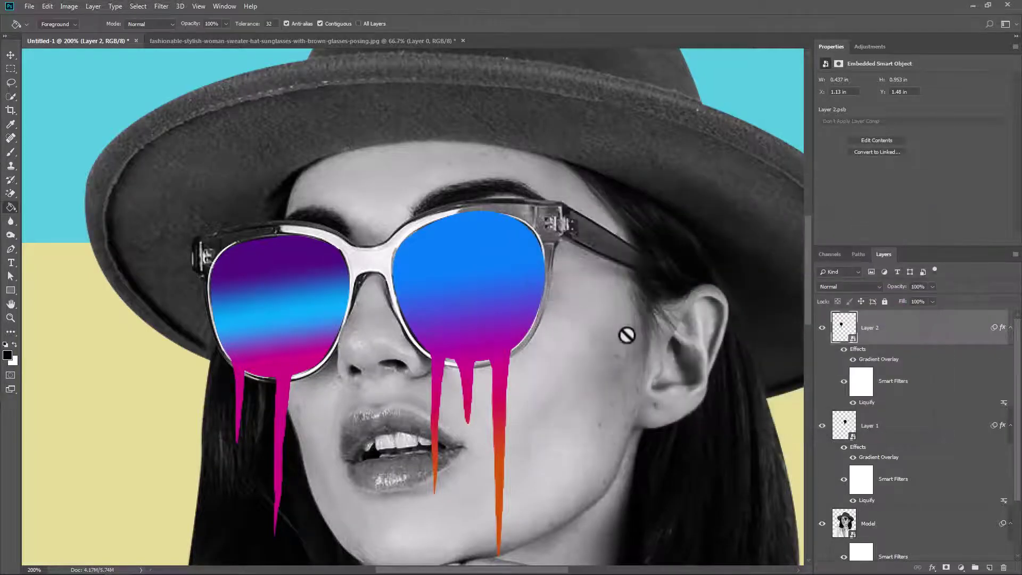
Raise Layer 1's gradient overlay and cut its scale to 26% so the right drips turn orange.
double_click(878, 457)
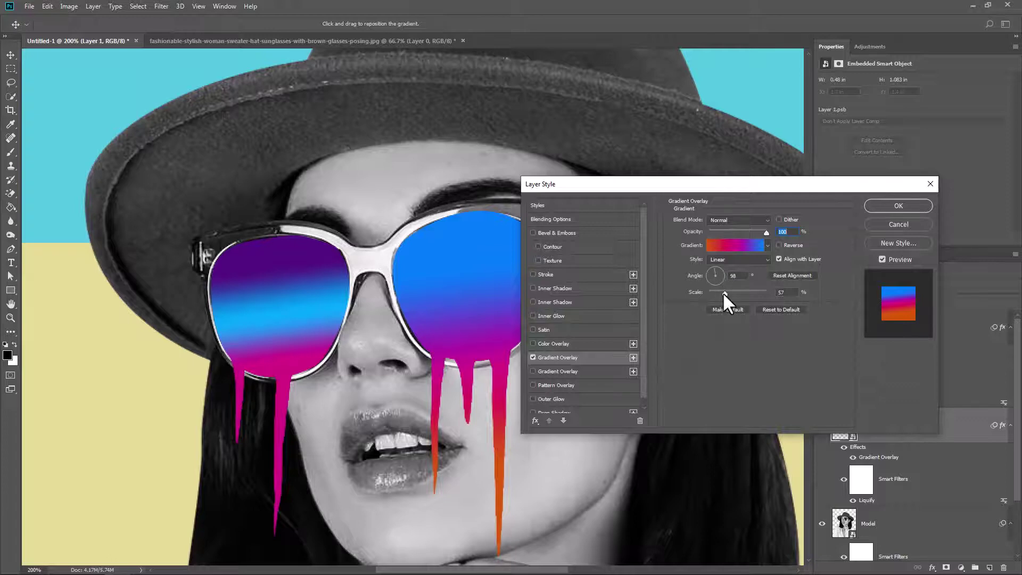
drag(723, 292, 717, 292)
drag(508, 293, 477, 225)
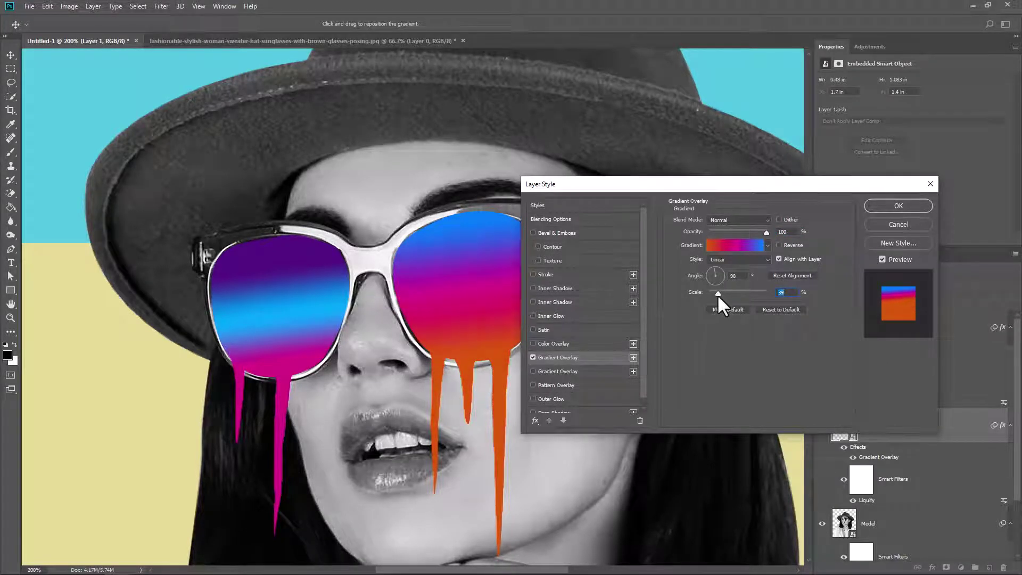
drag(716, 294, 713, 293)
drag(491, 303, 490, 298)
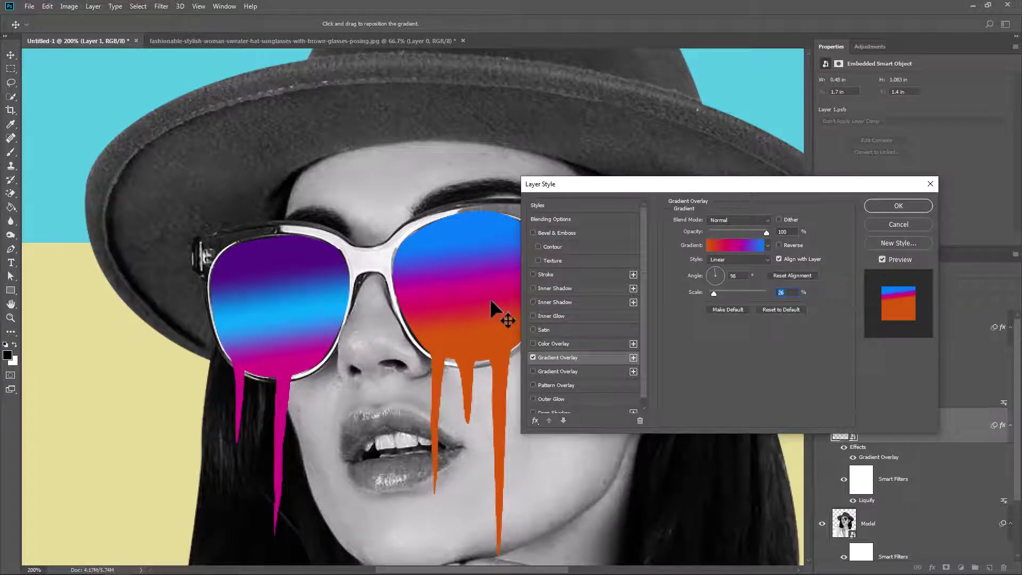
click(911, 206)
key(ctrl+0)
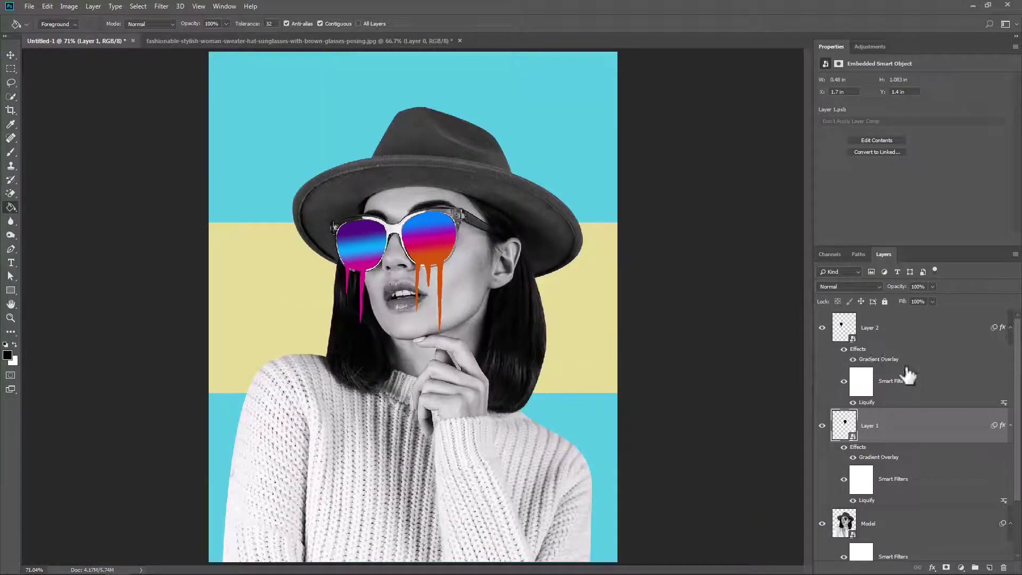
Group the two lens layers into a group named Glasses.
click(920, 336)
shift+click(908, 429)
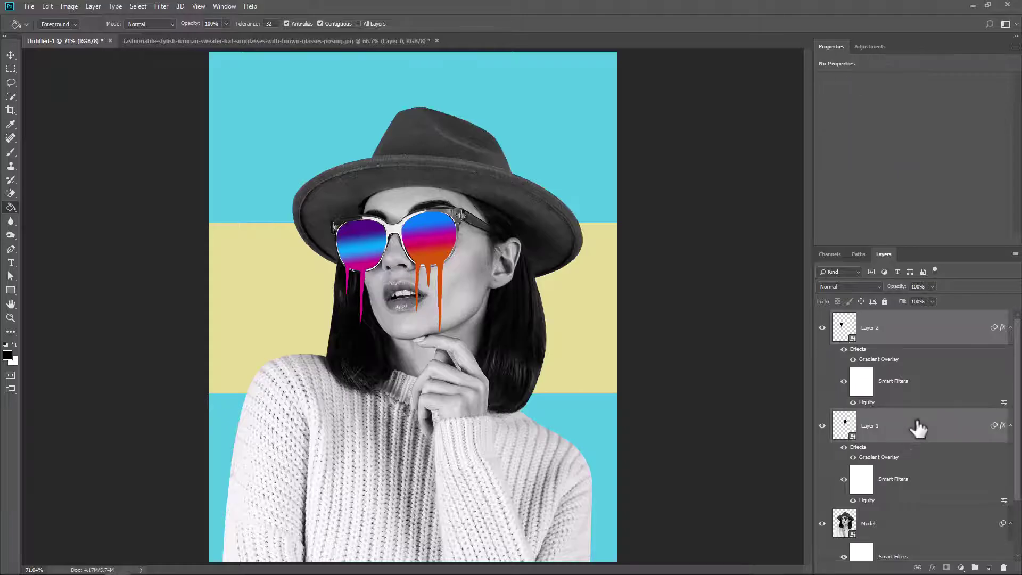
key(ctrl+g)
double_click(868, 318)
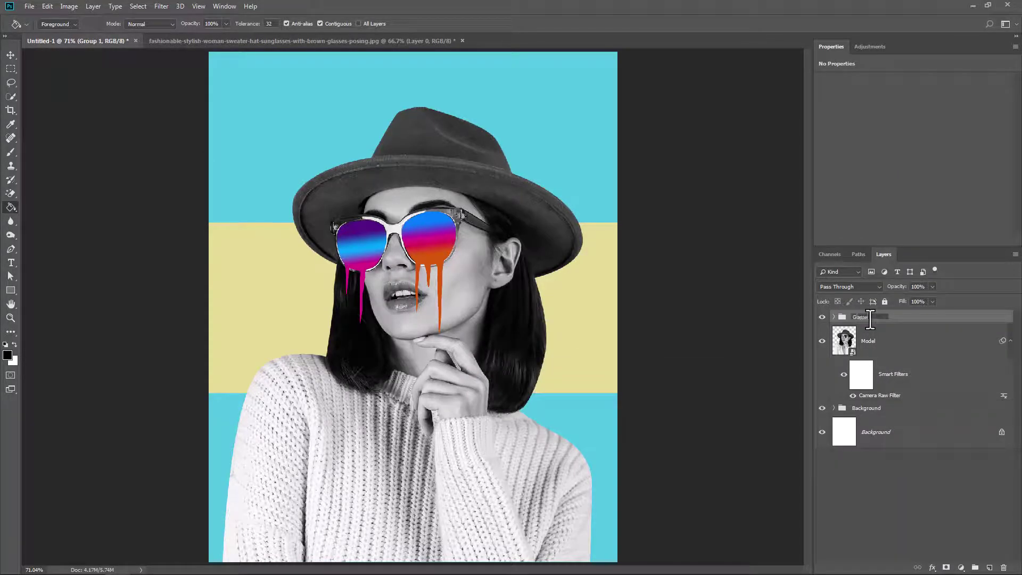
key(Return)
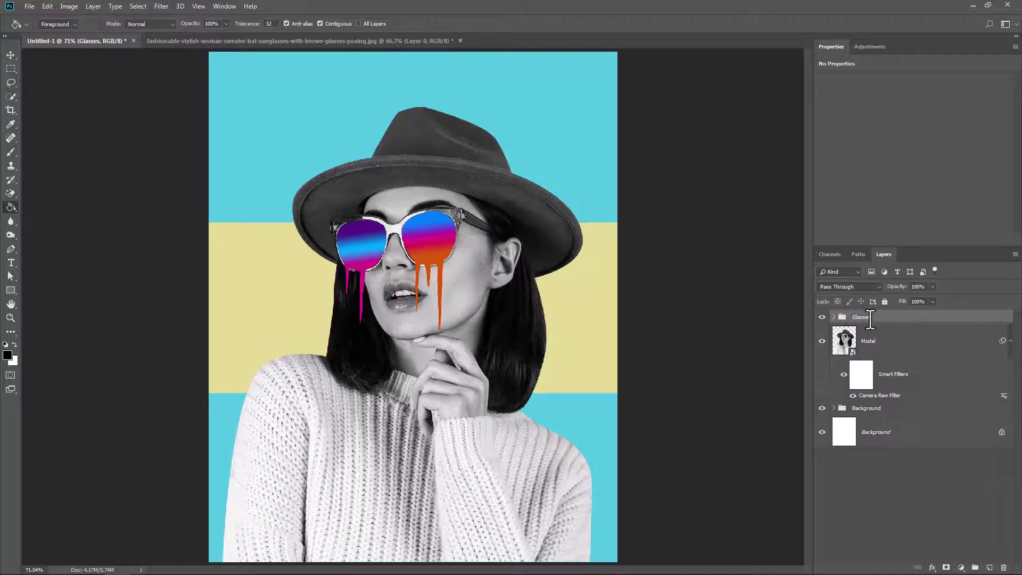
Draw a large circle centred on the woman's face above the top cyan stripe layer.
click(834, 408)
click(940, 445)
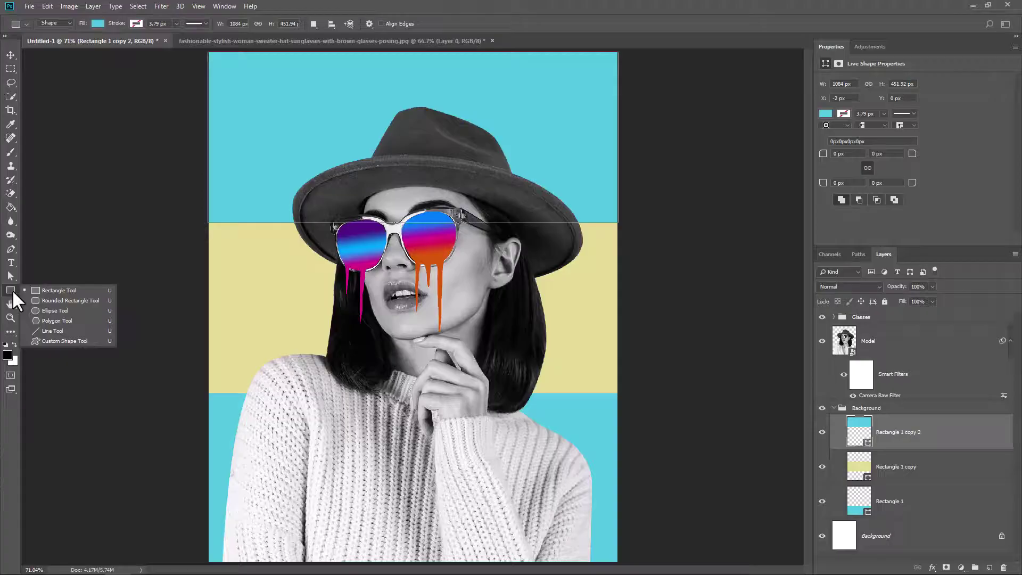
click(44, 310)
drag(413, 300, 597, 536)
key(v)
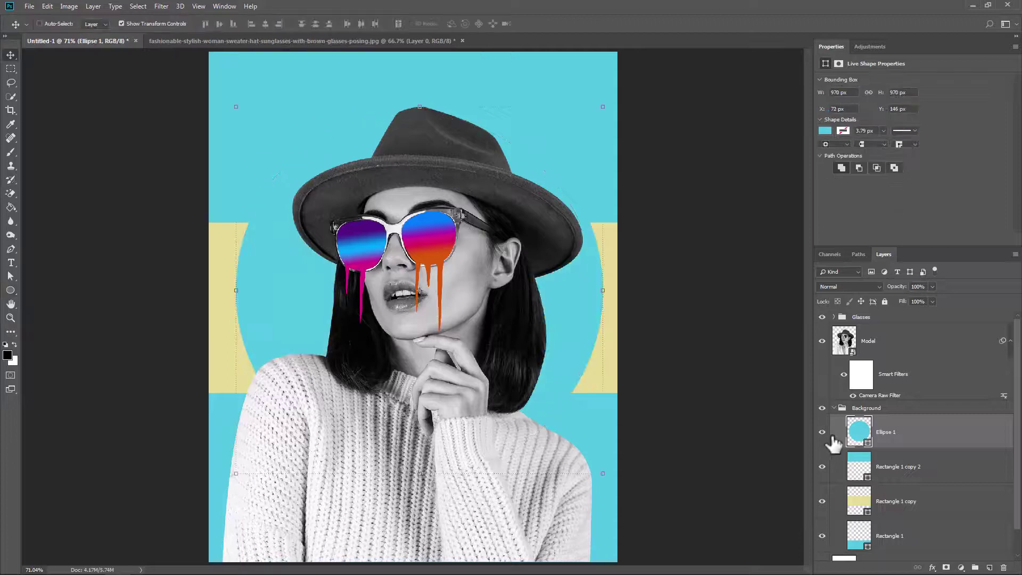
Colour the circle purple #bd51e0 and lower its opacity to 30%.
double_click(859, 434)
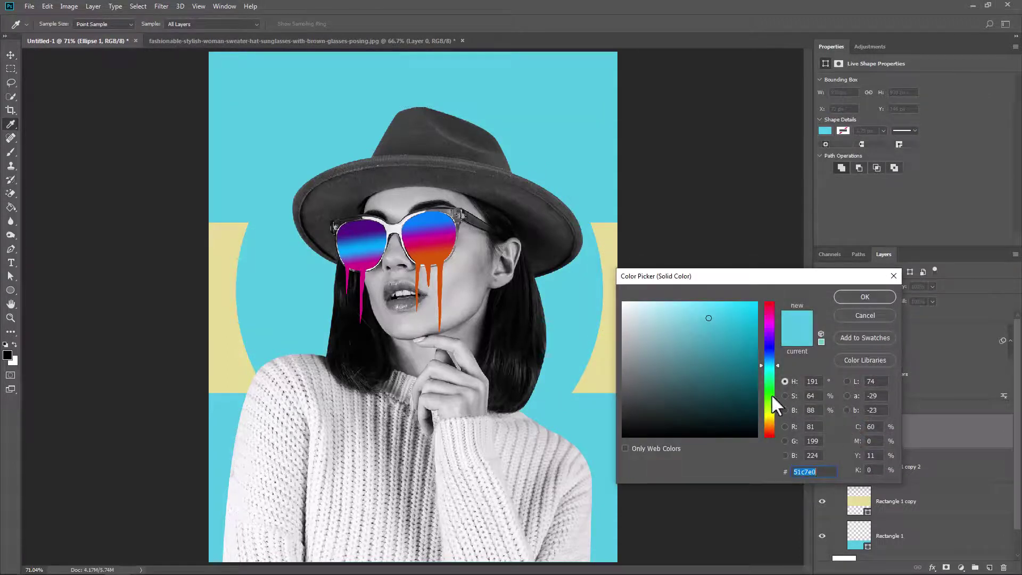
drag(771, 394, 768, 328)
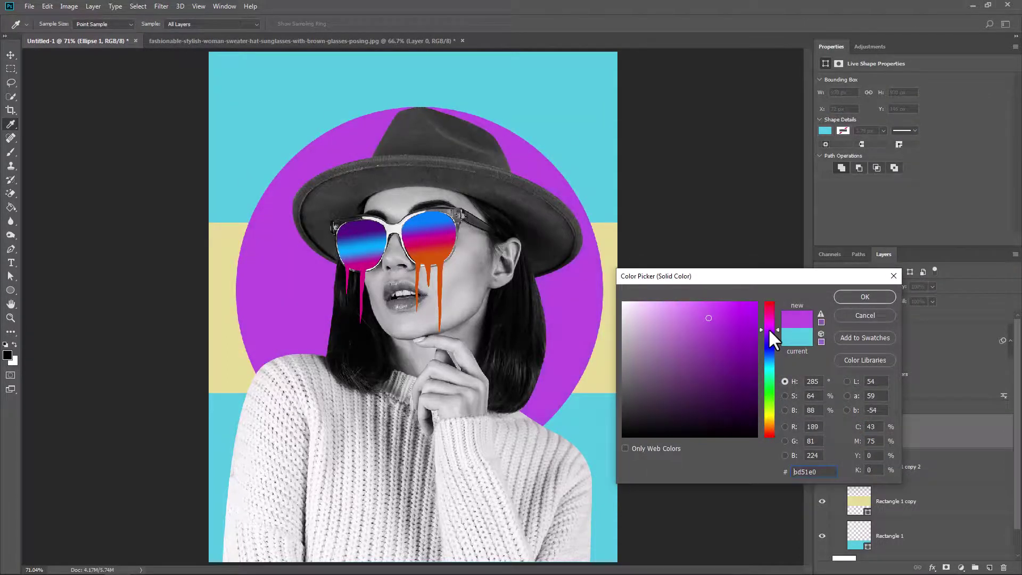
click(865, 297)
click(916, 288)
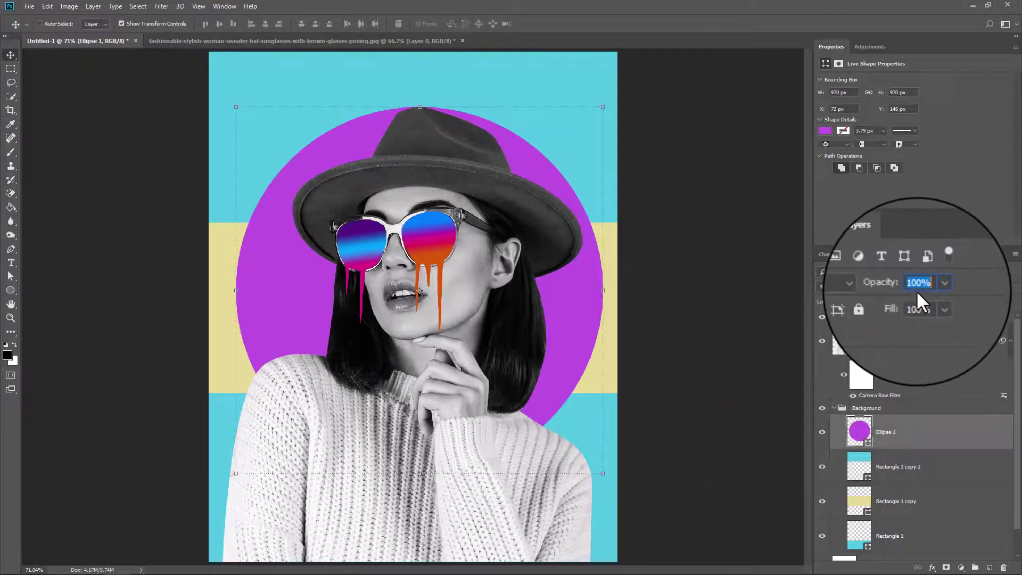
text(30)
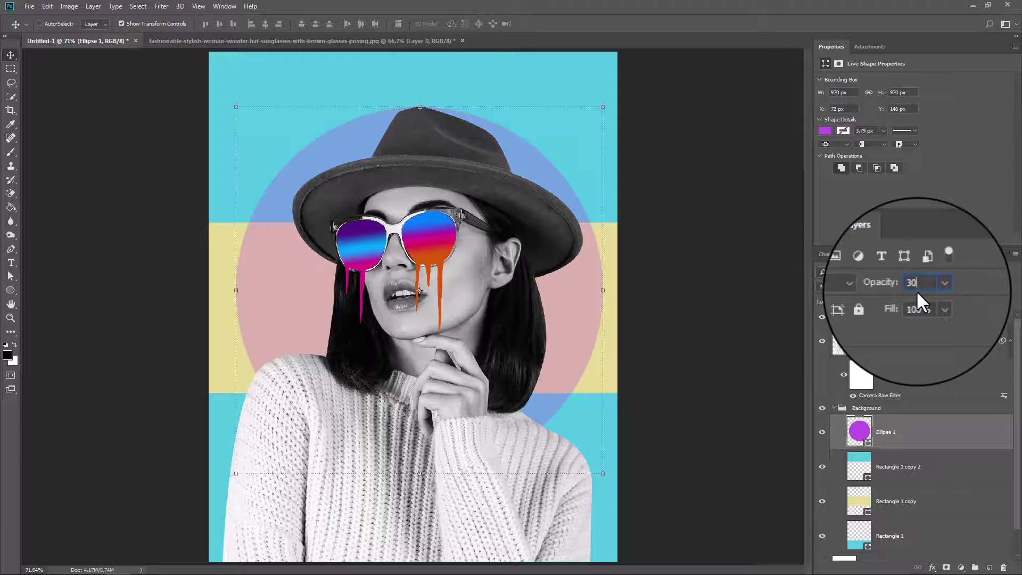
click(834, 407)
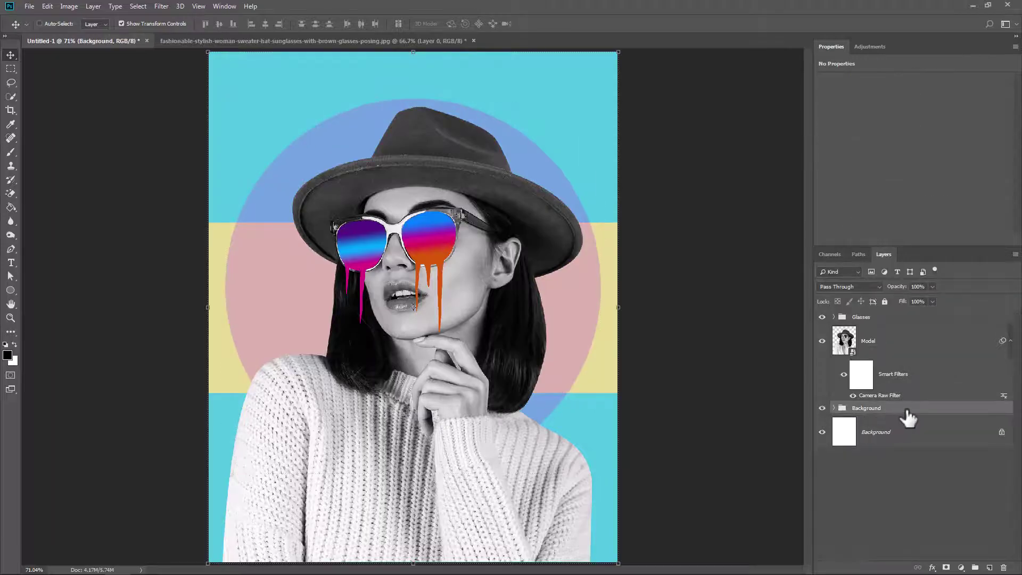
Add a new layer for a gradient, with cyan sampled from the background as foreground colour.
click(990, 568)
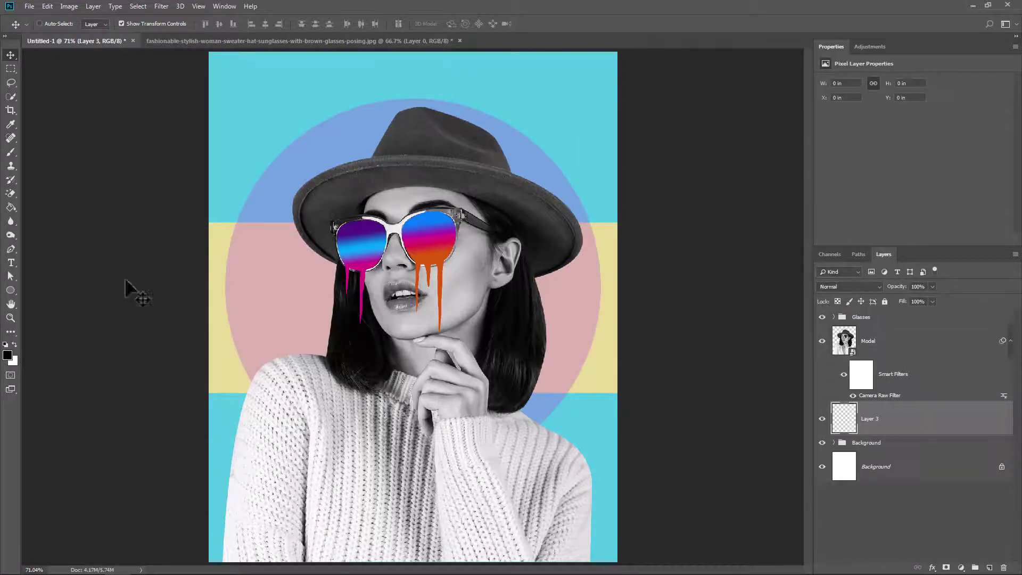
right_click(10, 207)
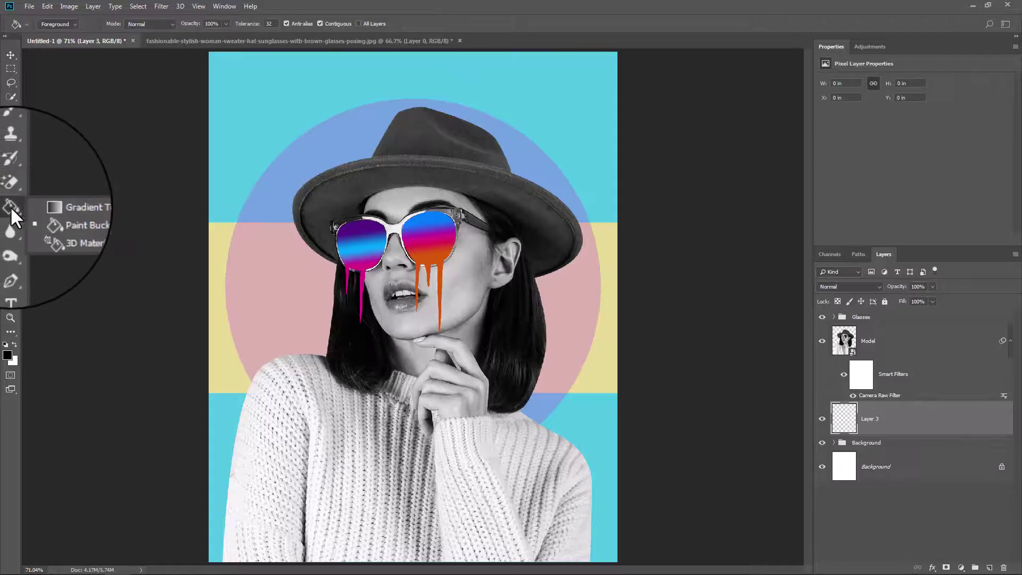
click(43, 208)
click(8, 355)
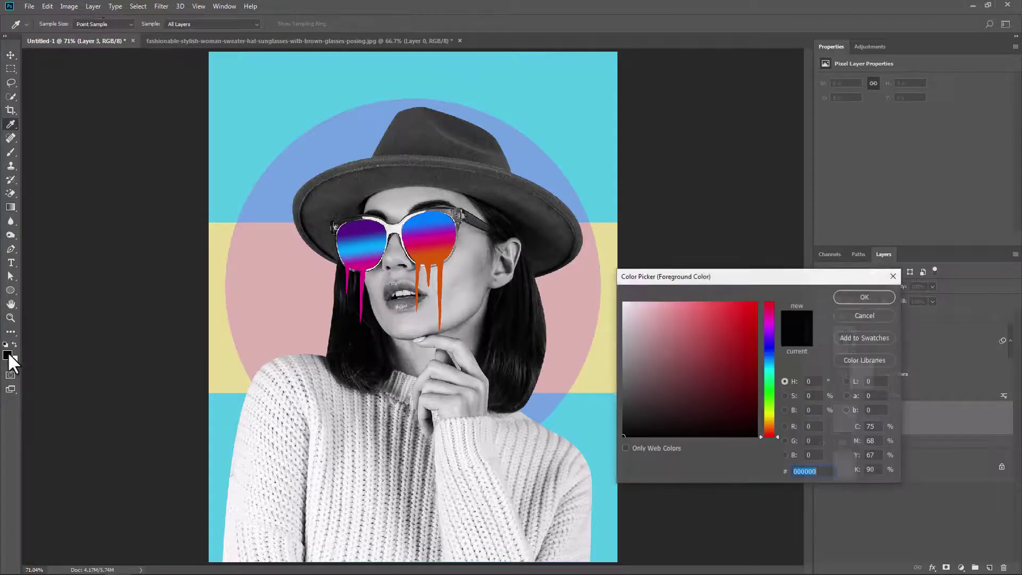
click(223, 419)
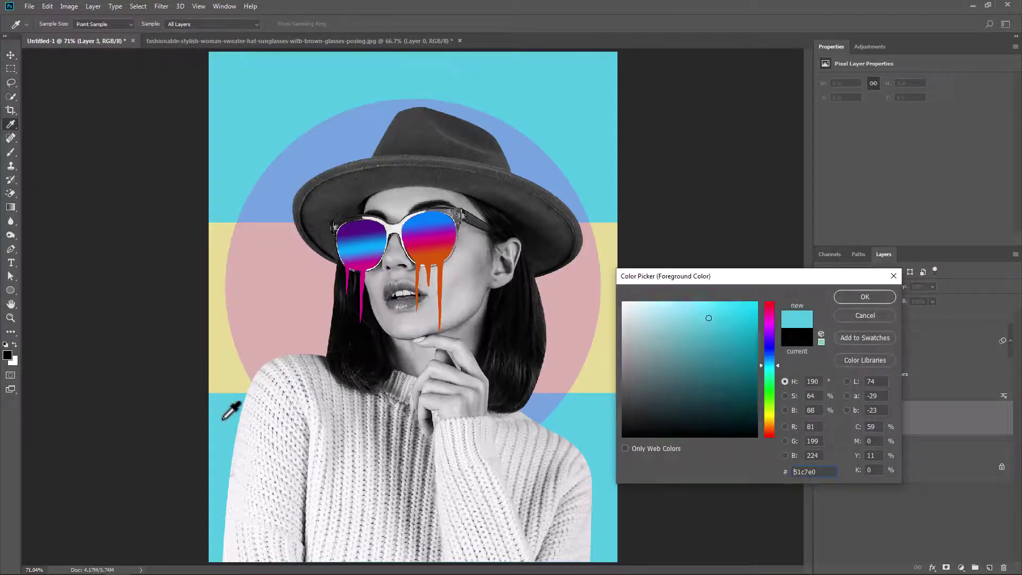
click(864, 296)
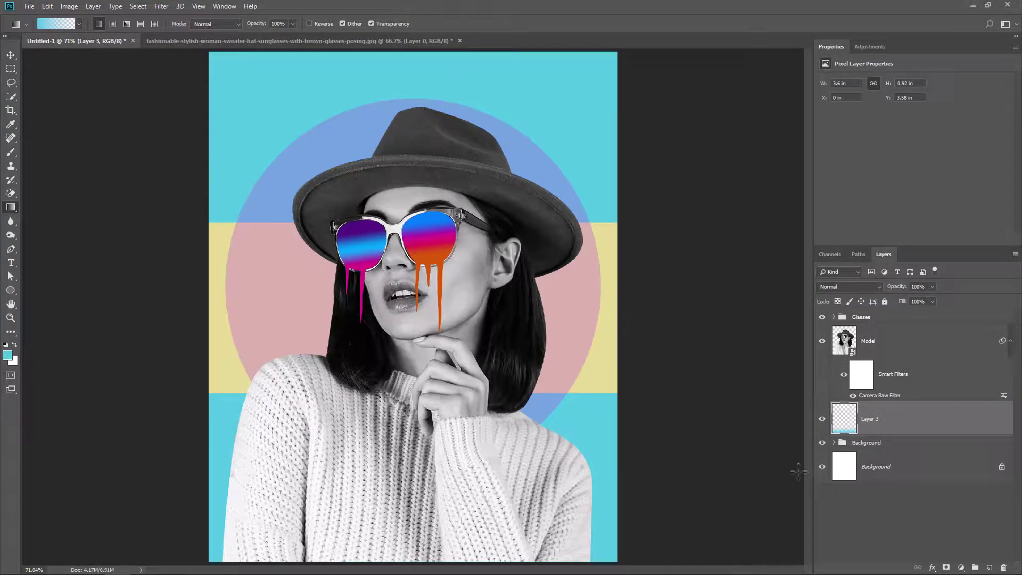
Place the cyan gradient layer above Model at 50% opacity and group the two layers.
drag(871, 431, 883, 326)
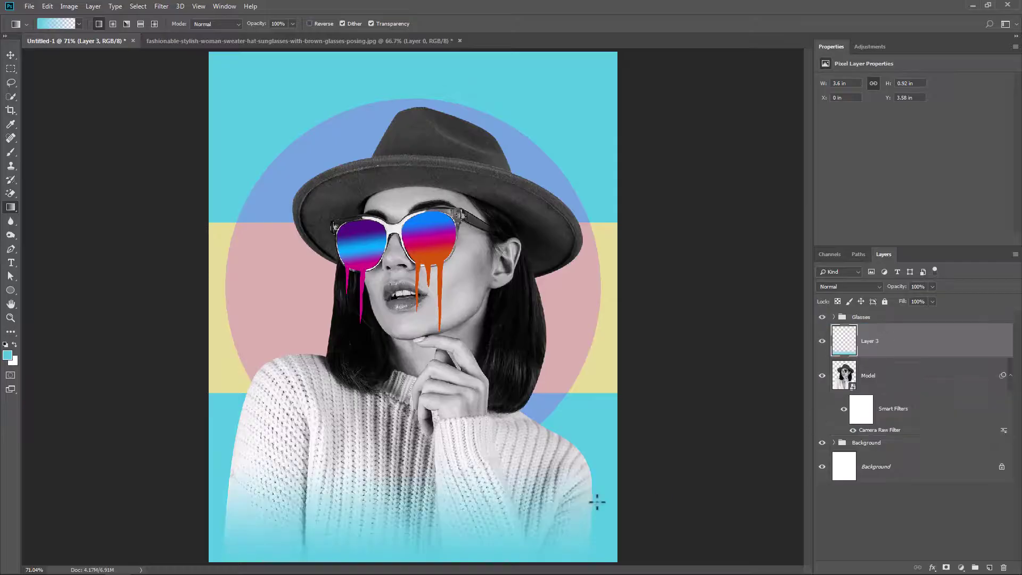
click(917, 287)
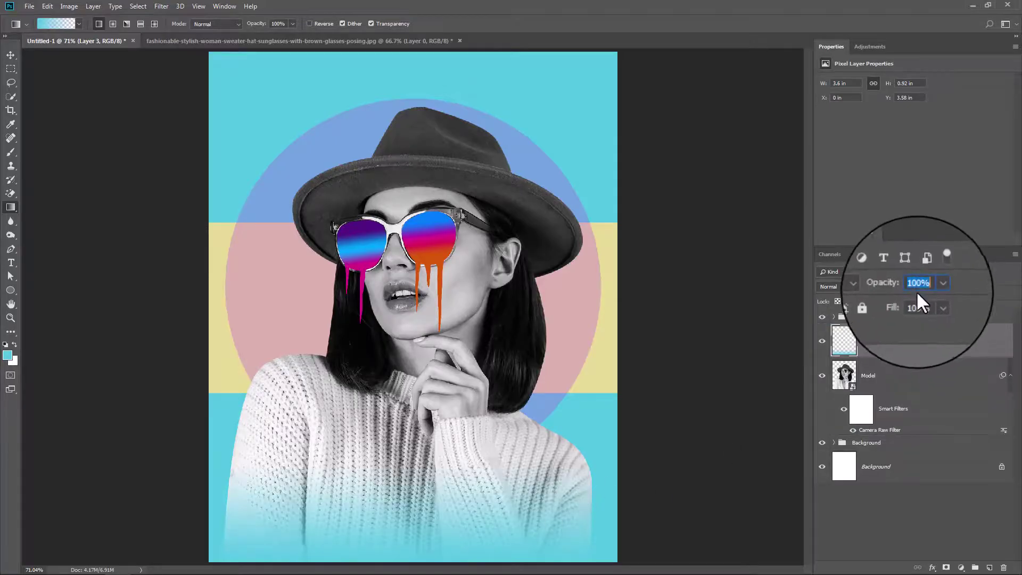
text(50)
key(Return)
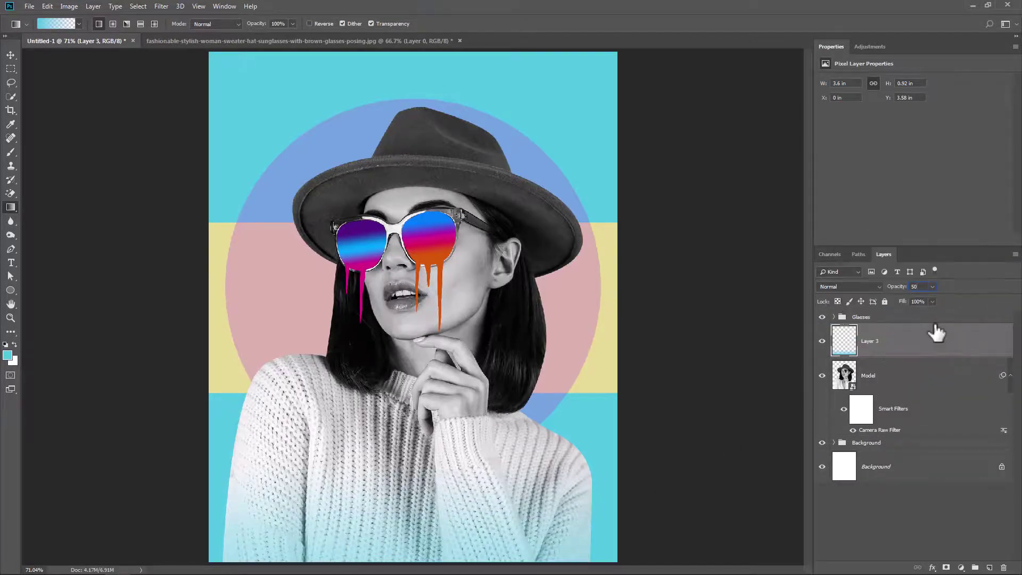
shift+click(896, 379)
key(ctrl+g)
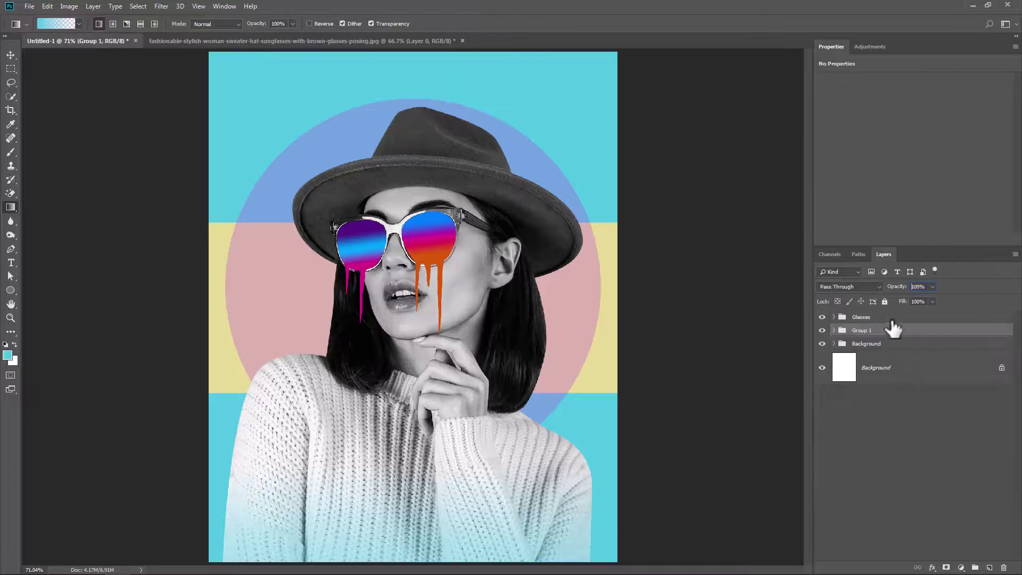
Show the TEXTS group, stamp all visible layers into Layer 4, and convert it to a smart object.
click(893, 322)
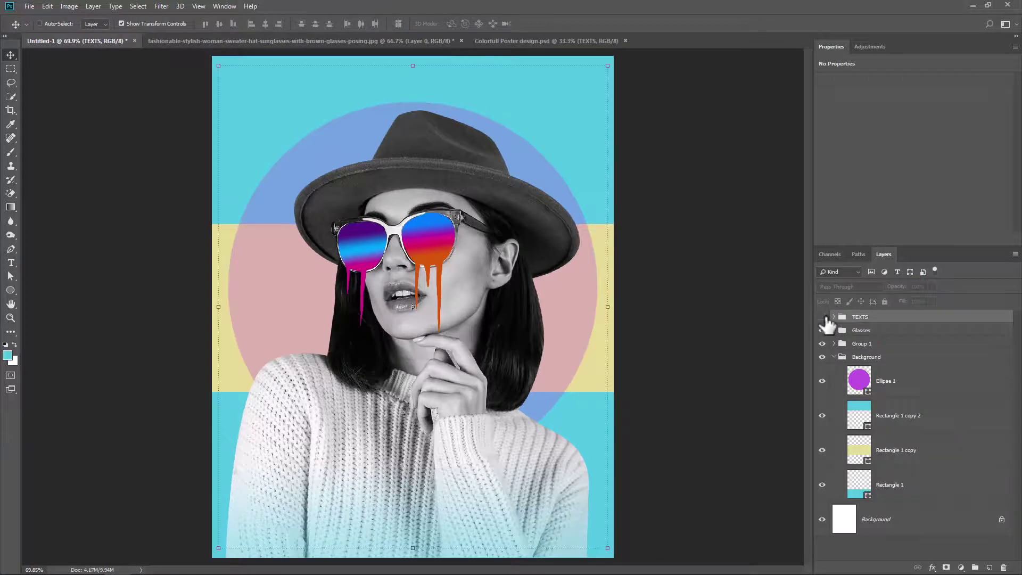
click(823, 317)
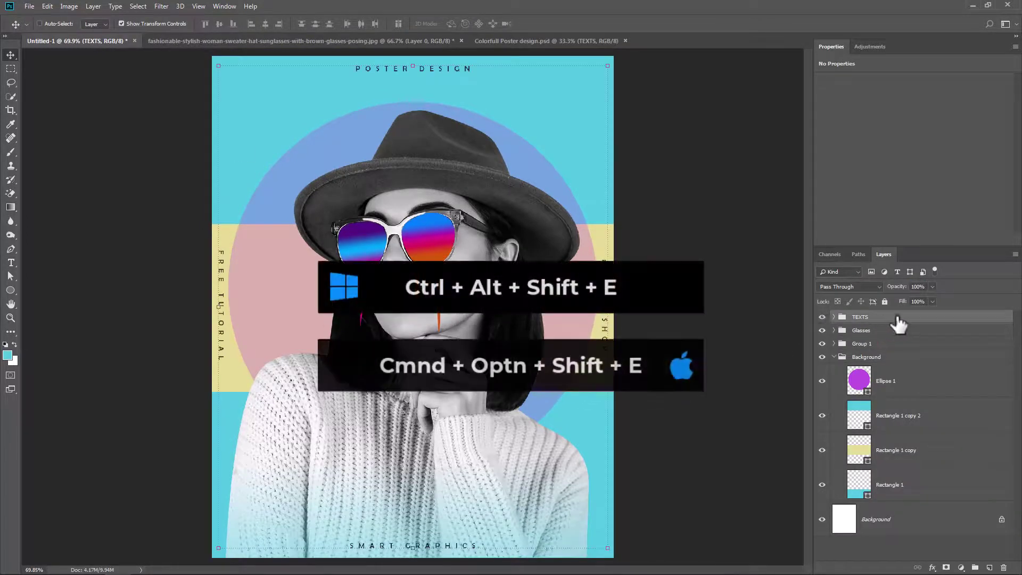
key(ctrl+alt+shift+e)
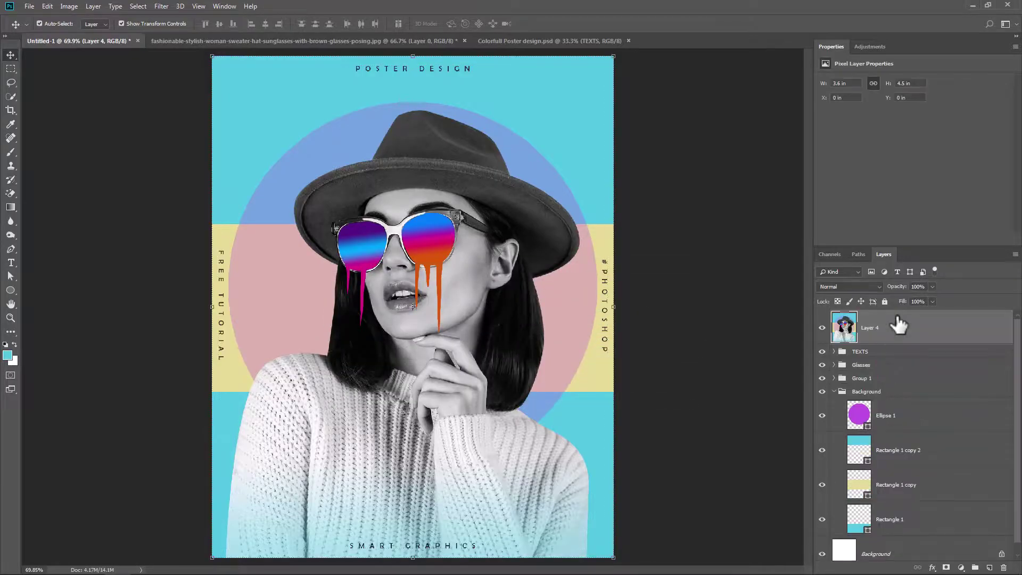
right_click(897, 339)
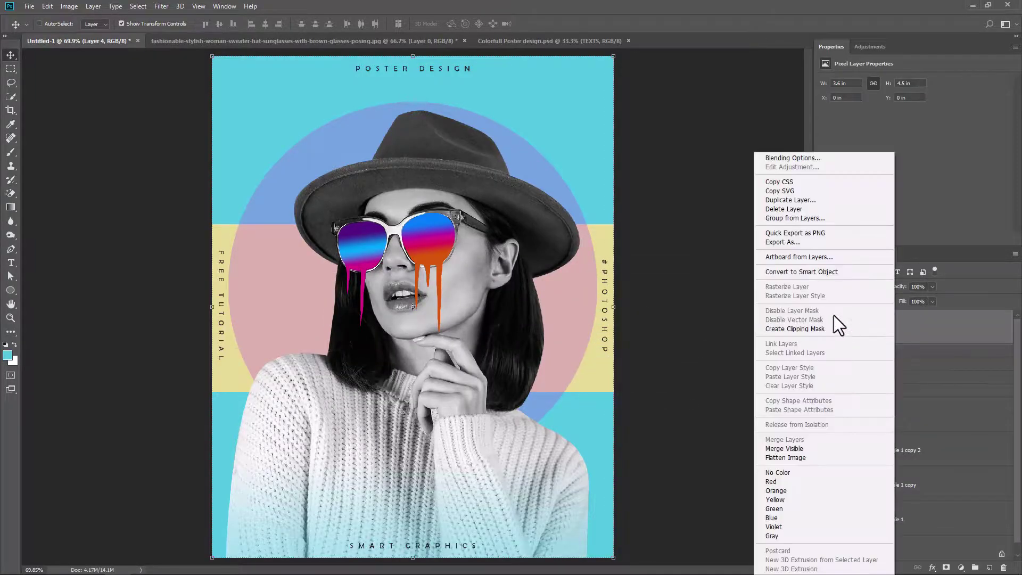
click(807, 272)
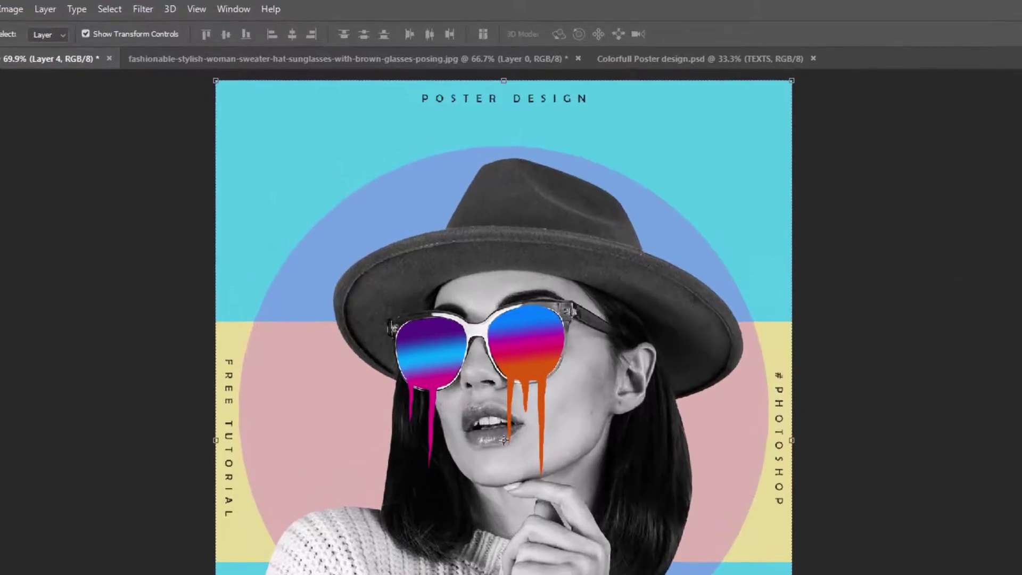
Apply an 8% Add Noise smart filter to the merged Layer 4.
click(139, 9)
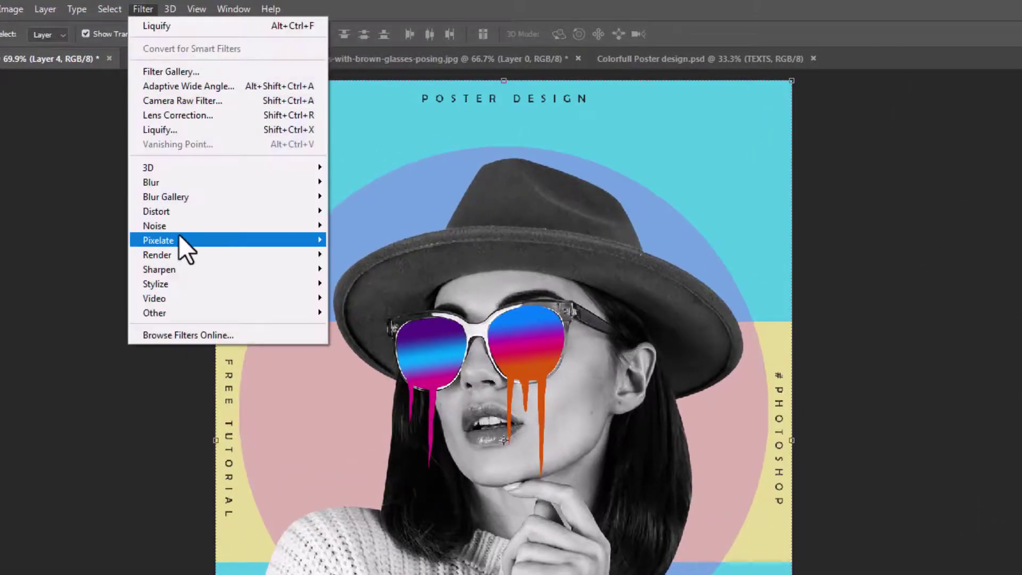
mouse_move(178, 227)
click(364, 225)
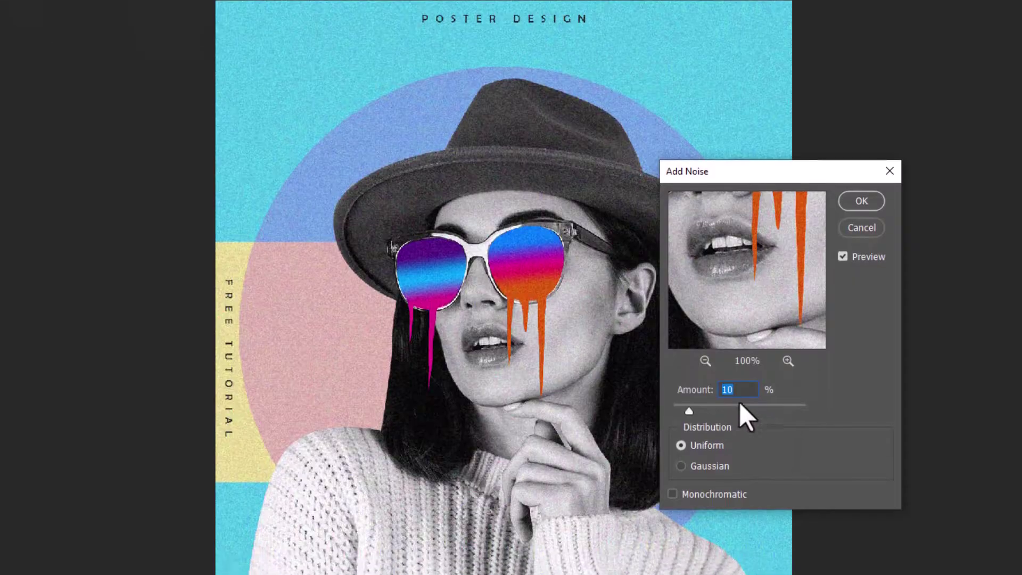
text(8)
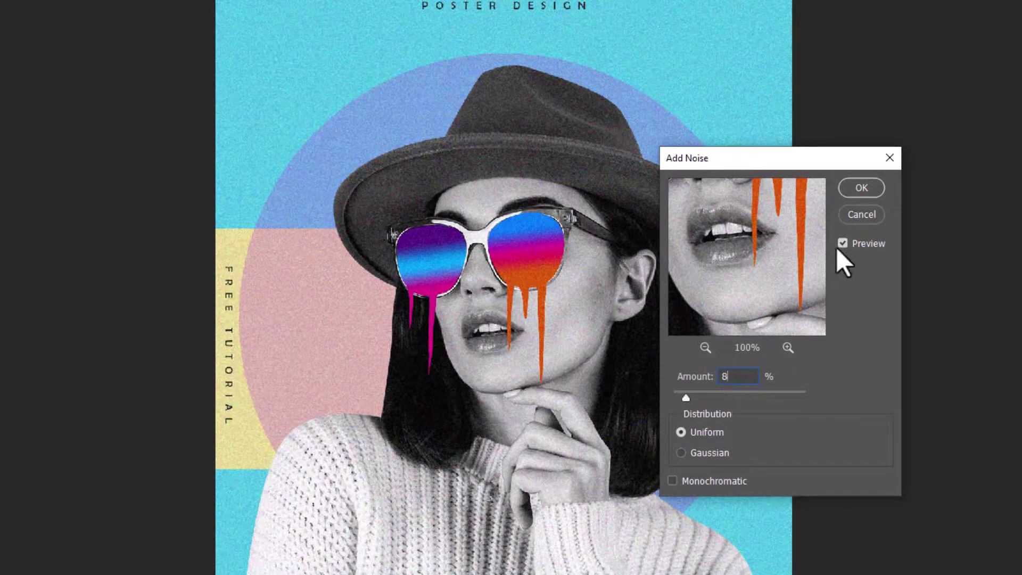
click(860, 188)
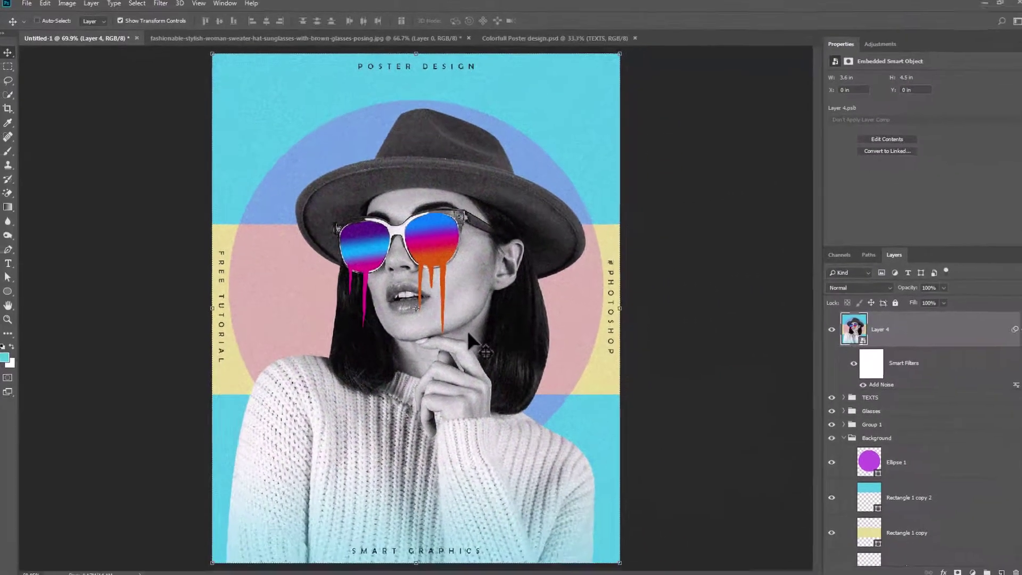